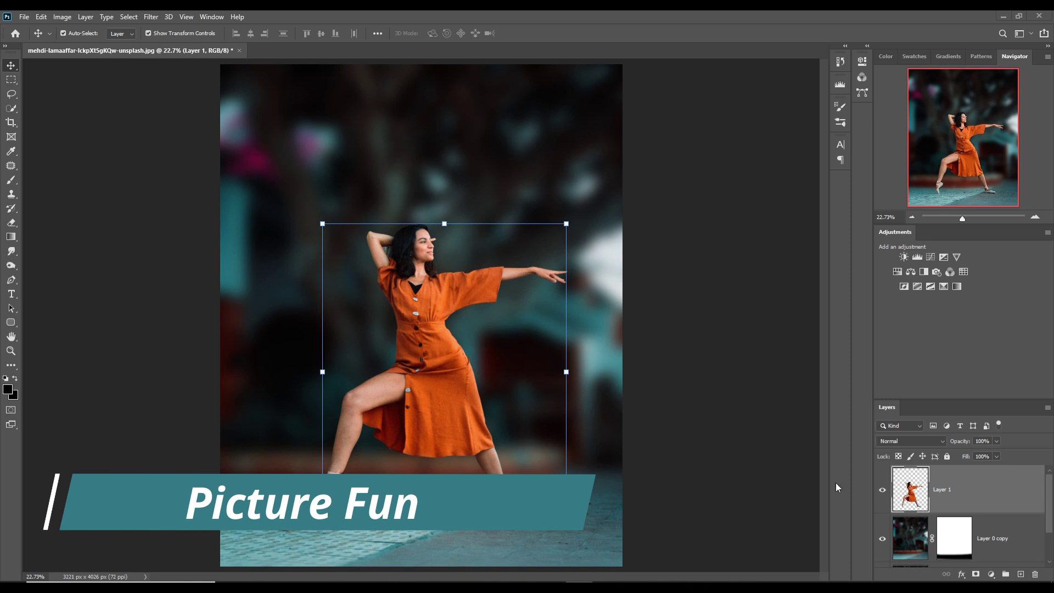
# - Toggle the dancer layer's visibility to compare it against the background alone
pyautogui.click(883, 490)
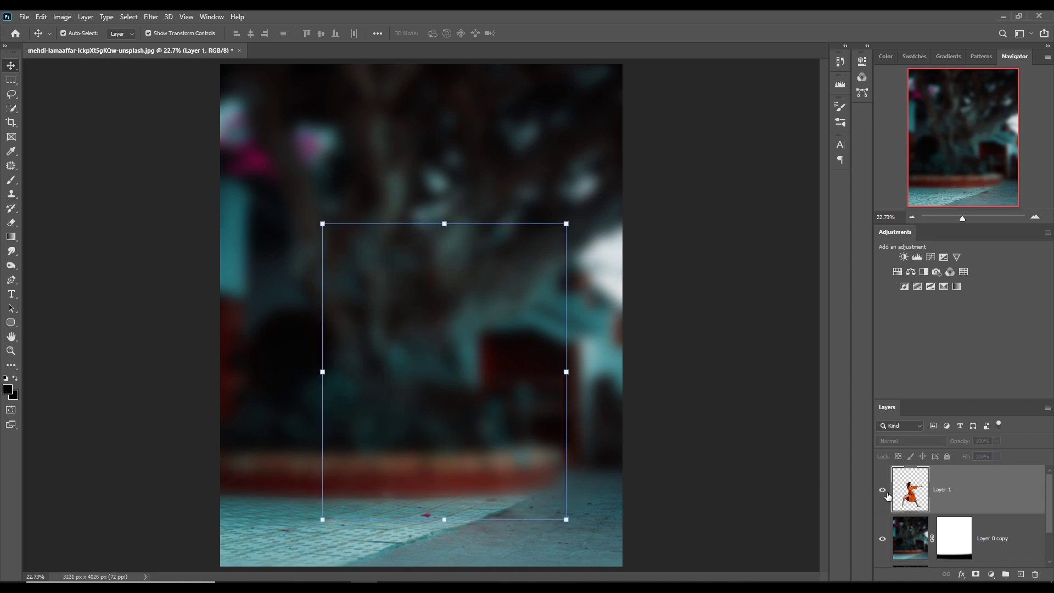
pyautogui.click(886, 493)
pyautogui.click(886, 492)
pyautogui.click(886, 492)
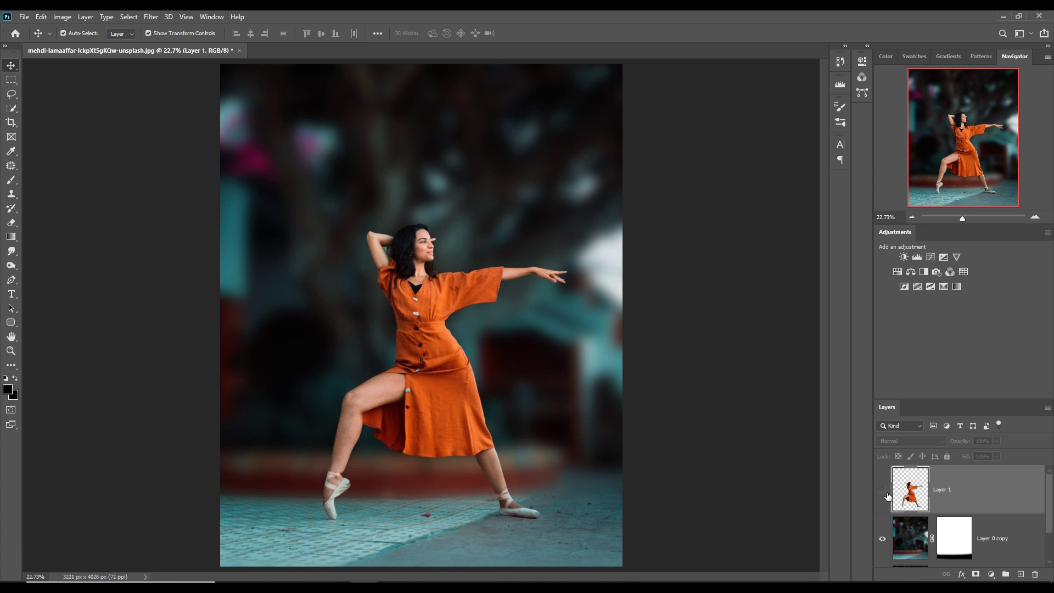
pyautogui.click(888, 494)
pyautogui.click(888, 495)
pyautogui.click(888, 494)
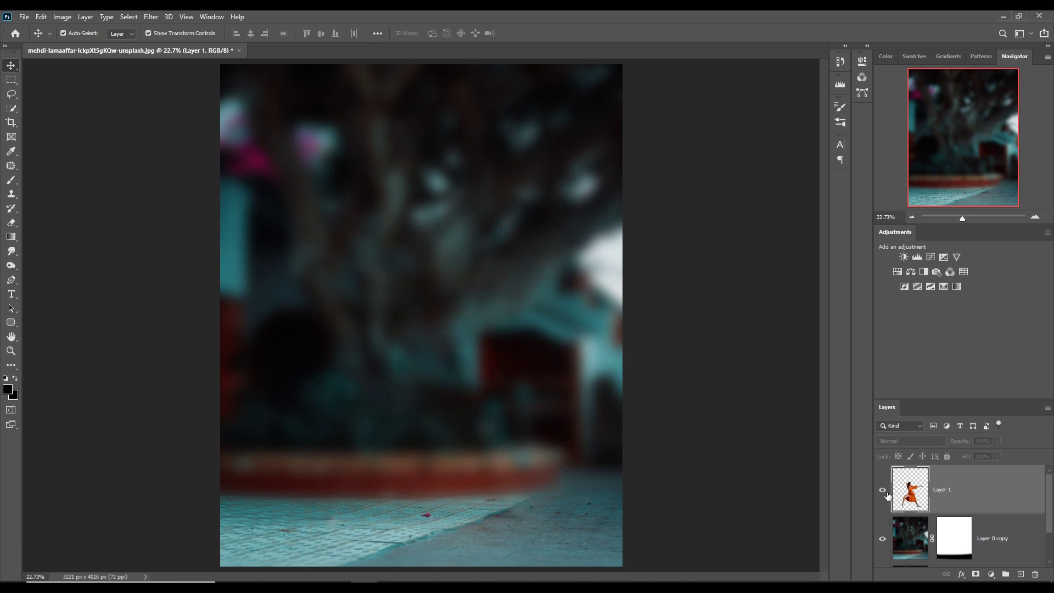
pyautogui.click(888, 495)
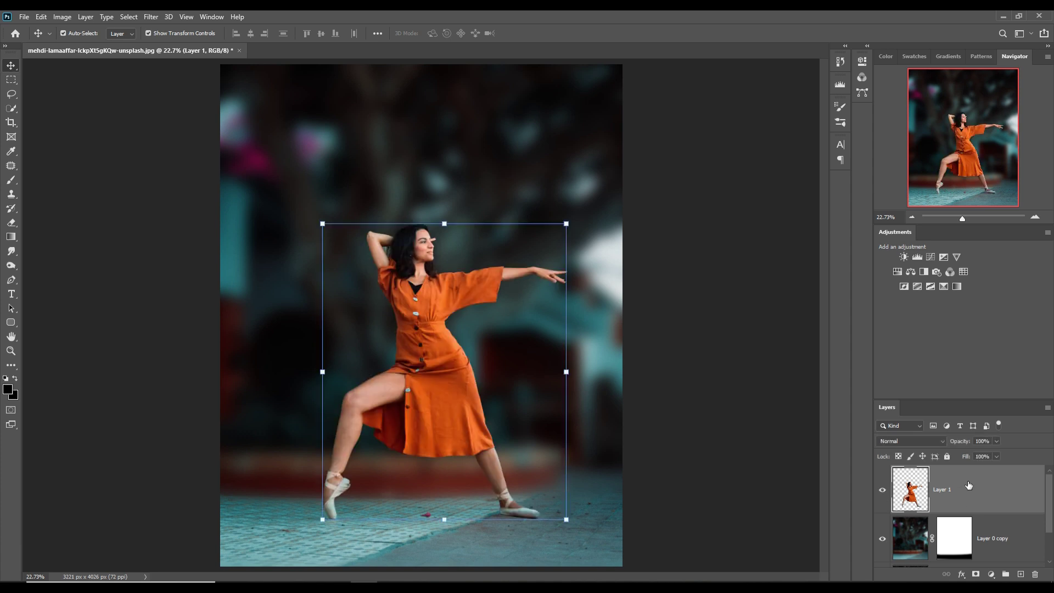
# - Duplicate Layer 1 as Layer 1 copy and hide the original Layer 1
pyautogui.rightClick(977, 486)
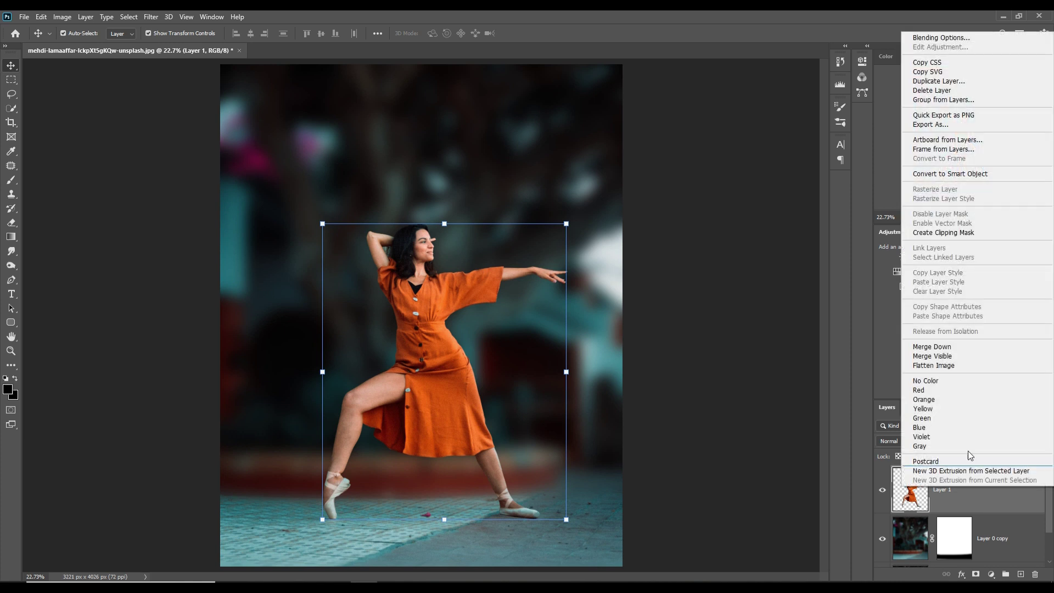
pyautogui.click(939, 81)
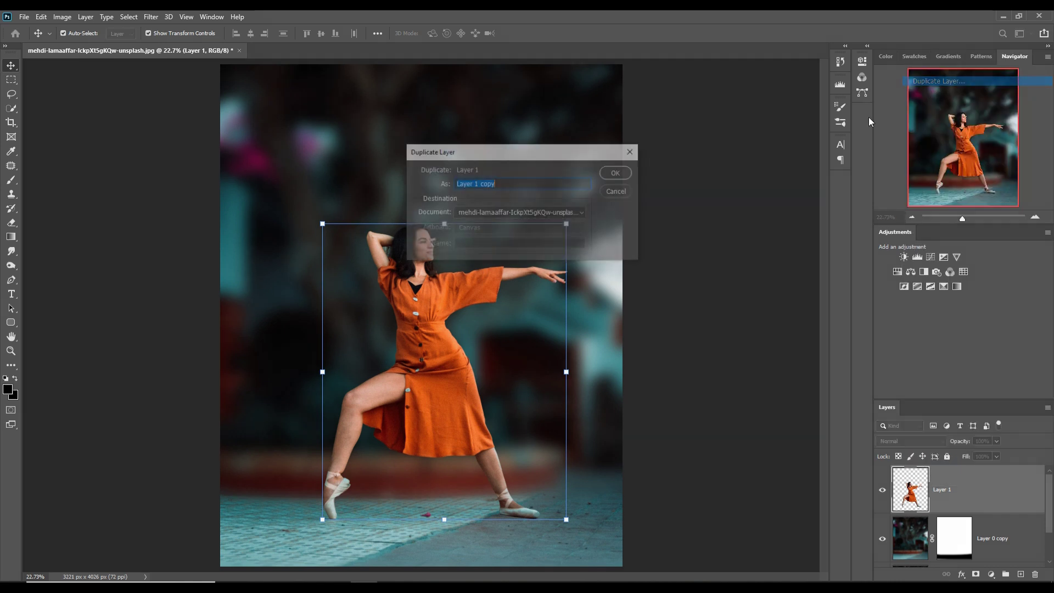
pyautogui.click(618, 173)
pyautogui.click(884, 540)
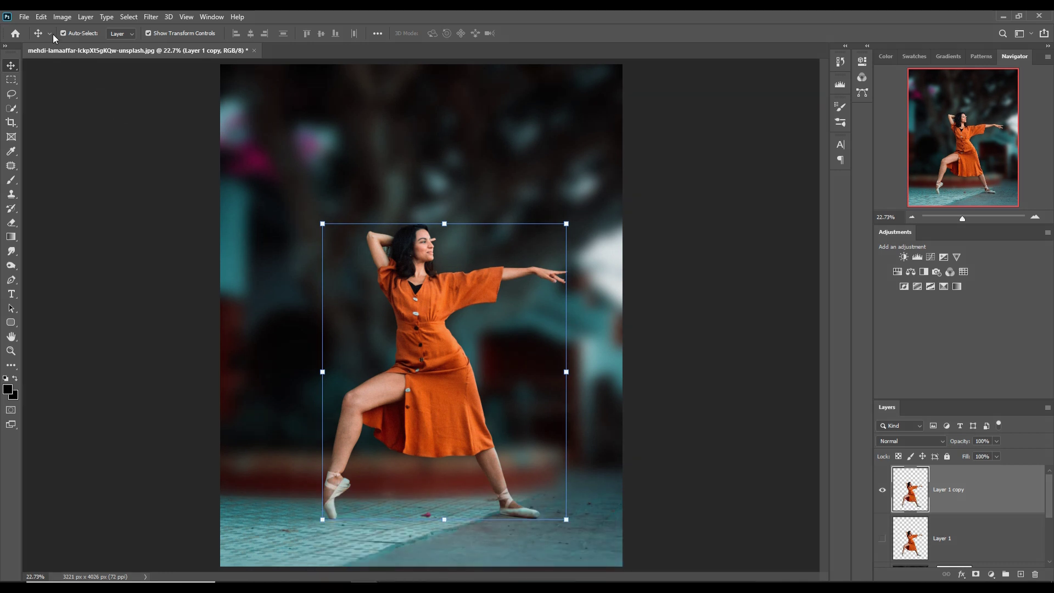
# - Start Edit > Puppet Warp on Layer 1 copy so a mesh covers the dancer
pyautogui.click(41, 20)
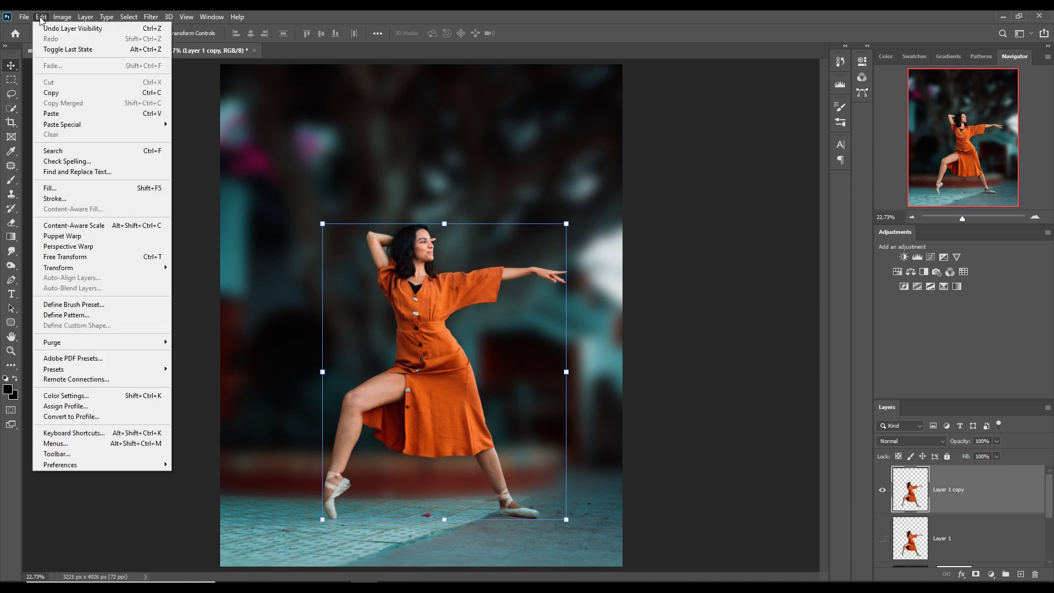
pyautogui.click(64, 236)
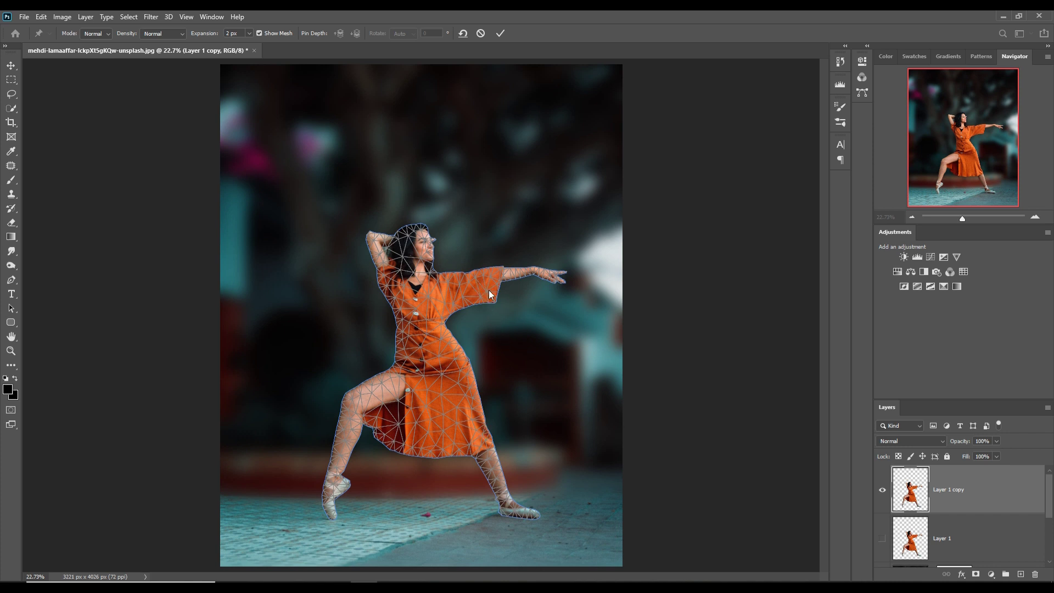
# - Pin the dancer's chest, hand, left foot and left thigh, lifting the hand upward
pyautogui.click(441, 285)
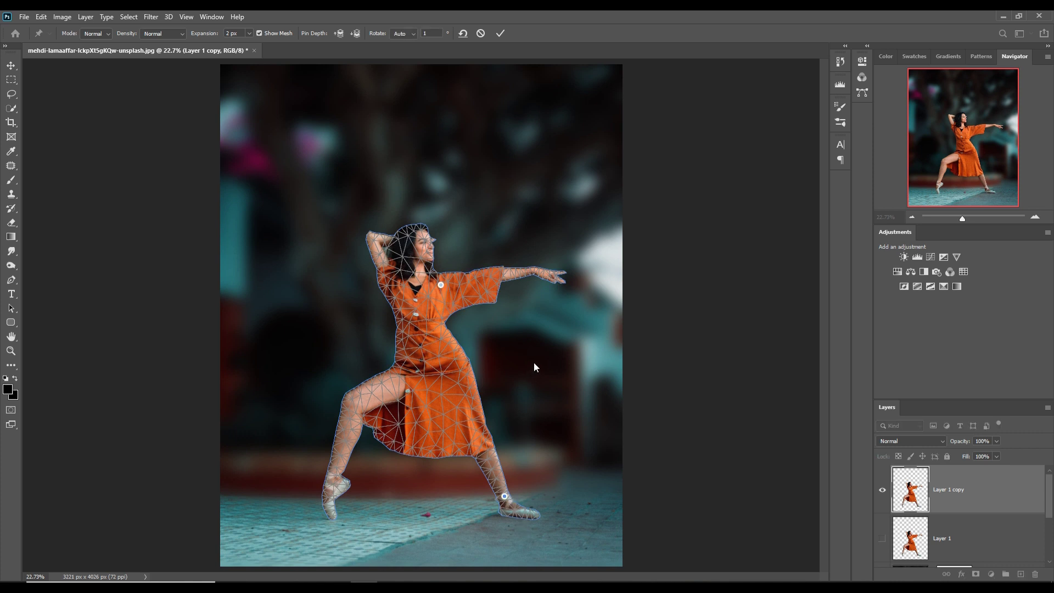
pyautogui.click(542, 271)
pyautogui.moveTo(542, 272); pyautogui.dragTo(540, 257)
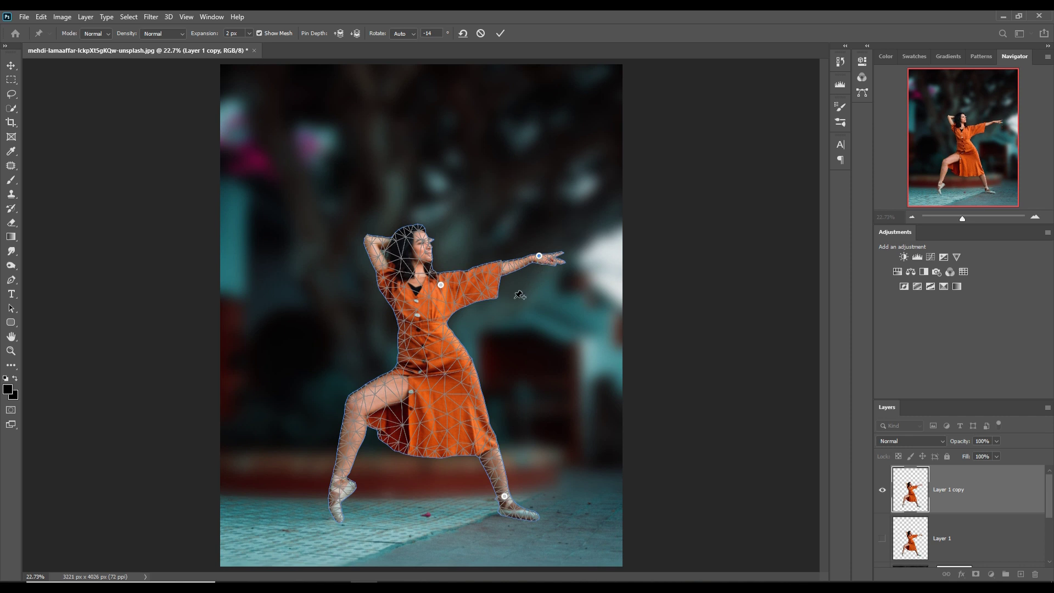
pyautogui.click(337, 513)
pyautogui.moveTo(542, 256); pyautogui.dragTo(538, 254)
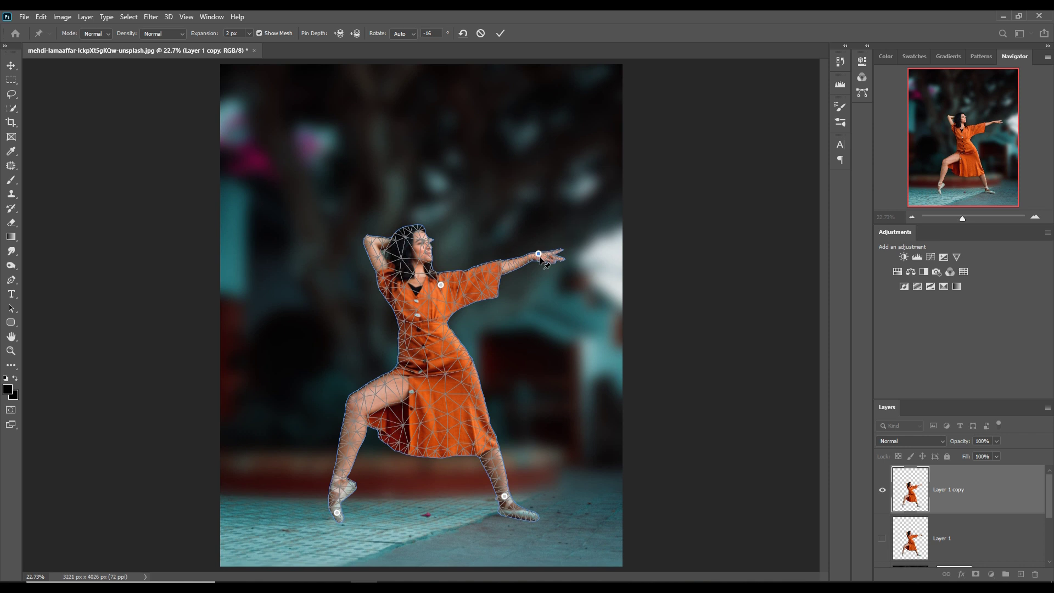
pyautogui.click(360, 394)
pyautogui.moveTo(539, 253); pyautogui.dragTo(526, 217)
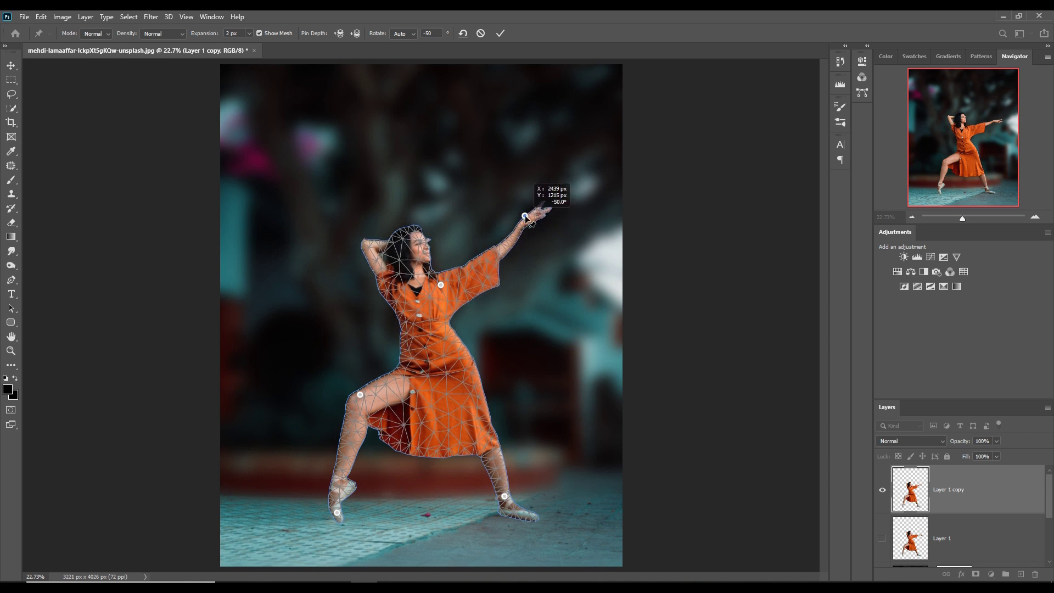
# - Pin the forearm and bend the hand and elbow up and left so the hand reaches overhead
pyautogui.click(492, 254)
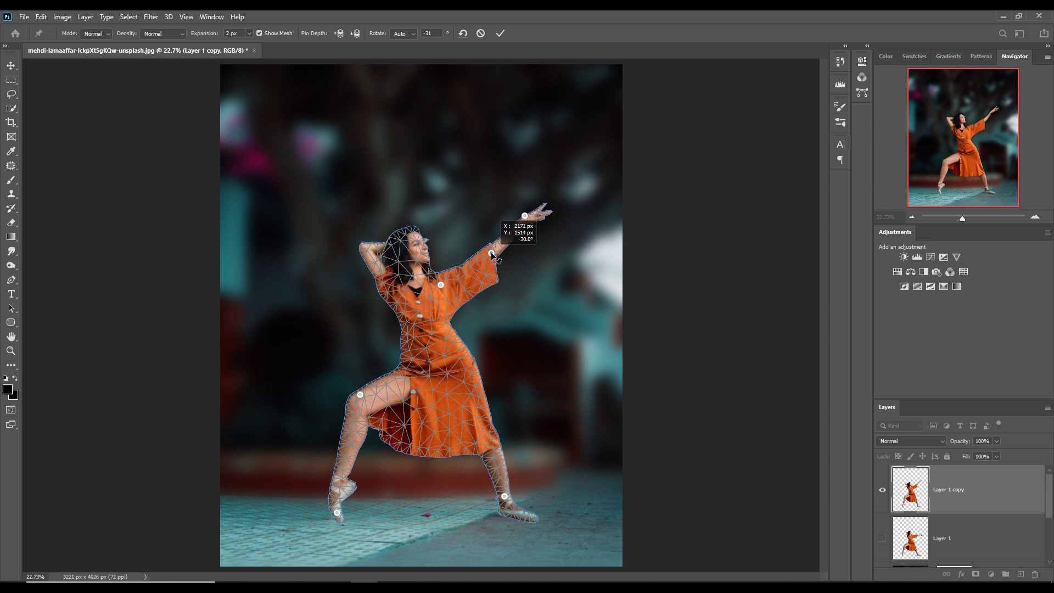
pyautogui.moveTo(525, 216); pyautogui.dragTo(515, 209)
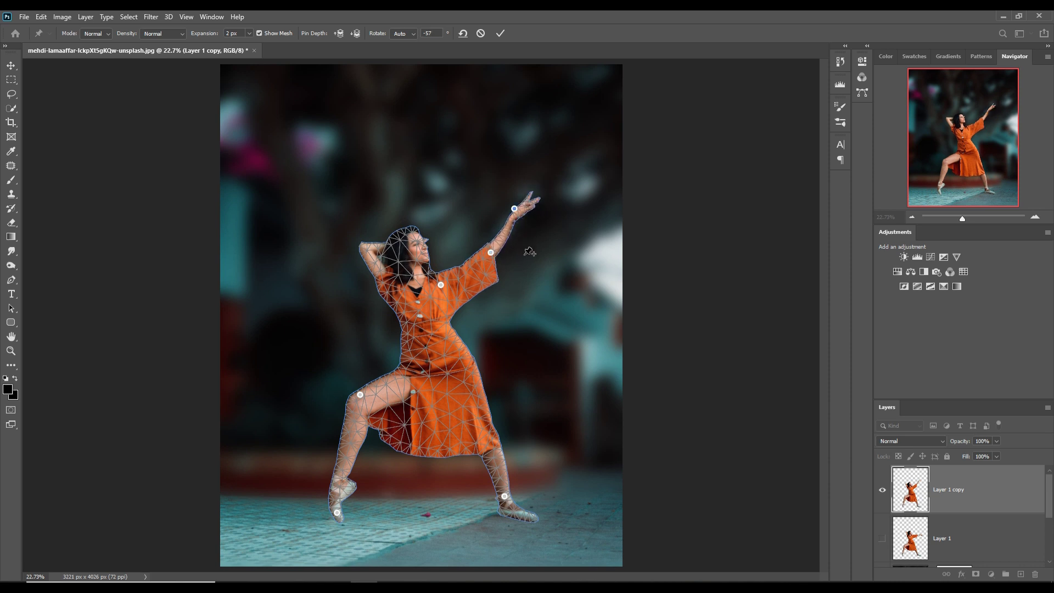
pyautogui.moveTo(492, 253); pyautogui.dragTo(487, 248)
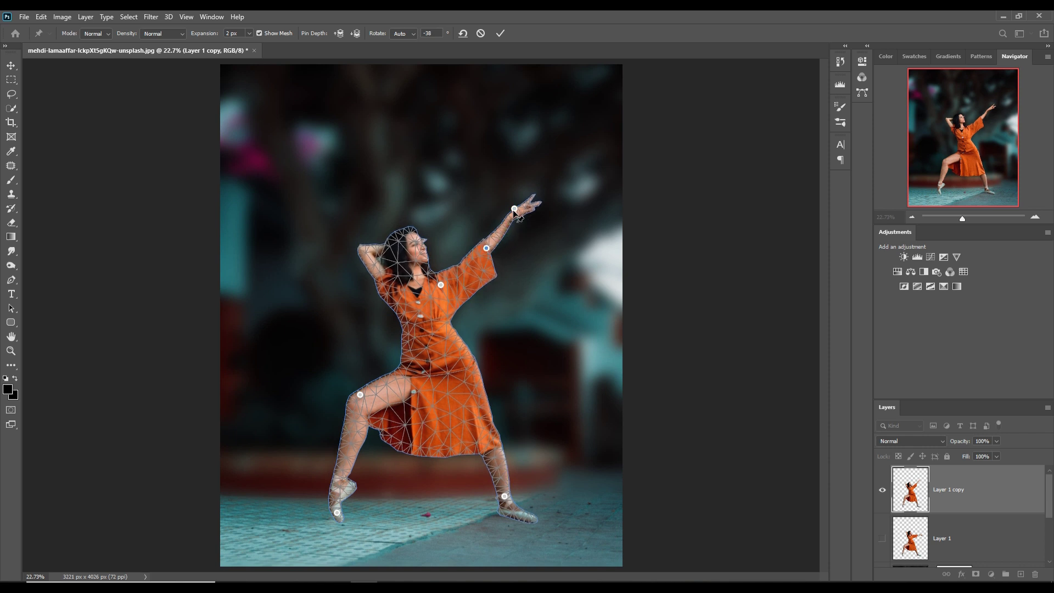
pyautogui.moveTo(514, 209); pyautogui.dragTo(508, 203)
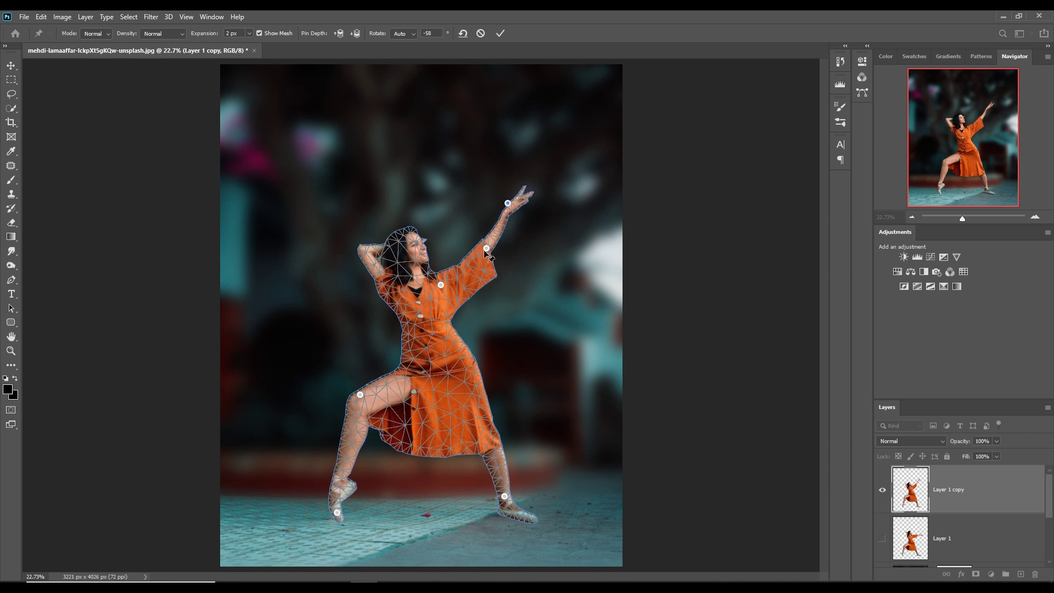
pyautogui.moveTo(486, 248); pyautogui.dragTo(484, 244)
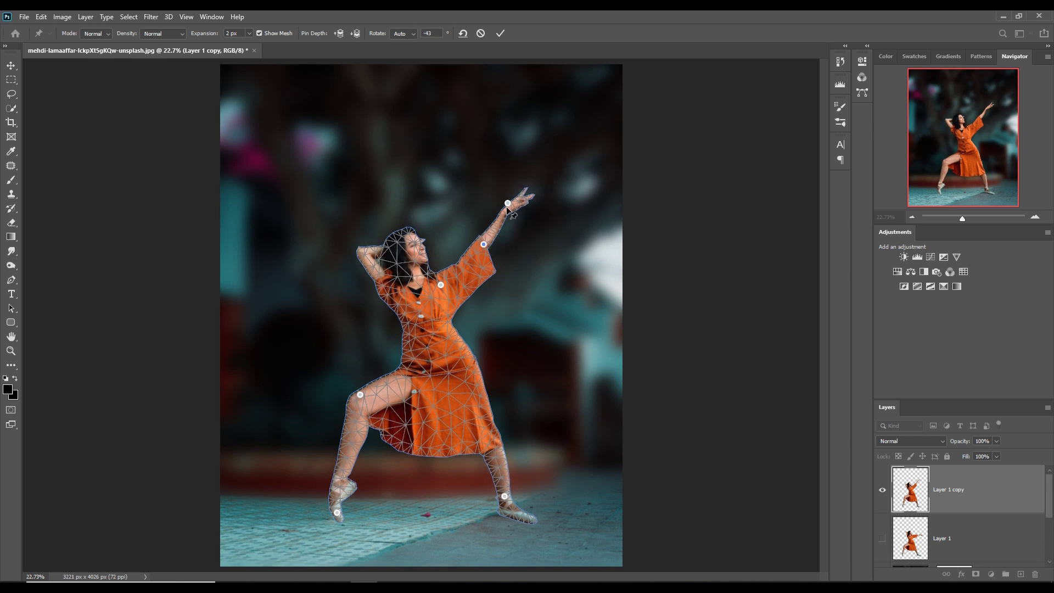
pyautogui.moveTo(508, 203); pyautogui.dragTo(498, 201)
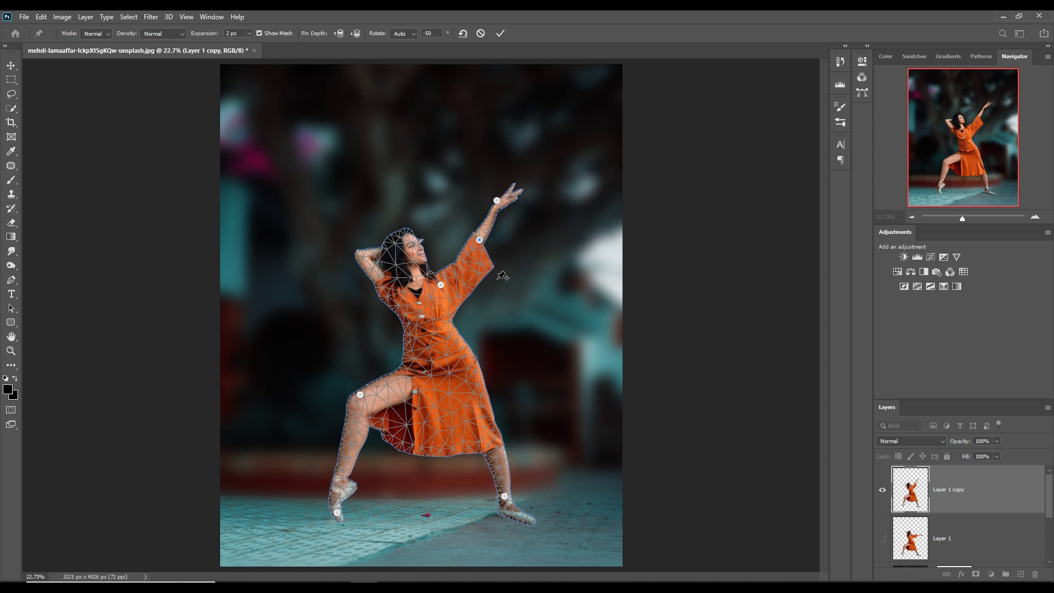
# - Commit the raised-arm warp, then toggle Layer 1 to compare poses, leaving it hidden
pyautogui.click(500, 35)
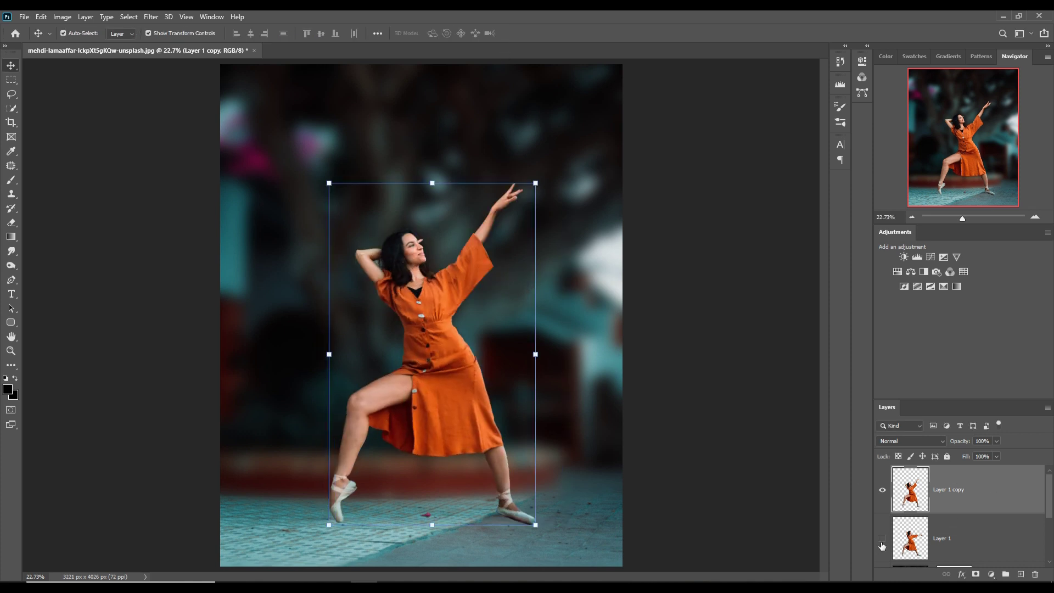
pyautogui.click(884, 539)
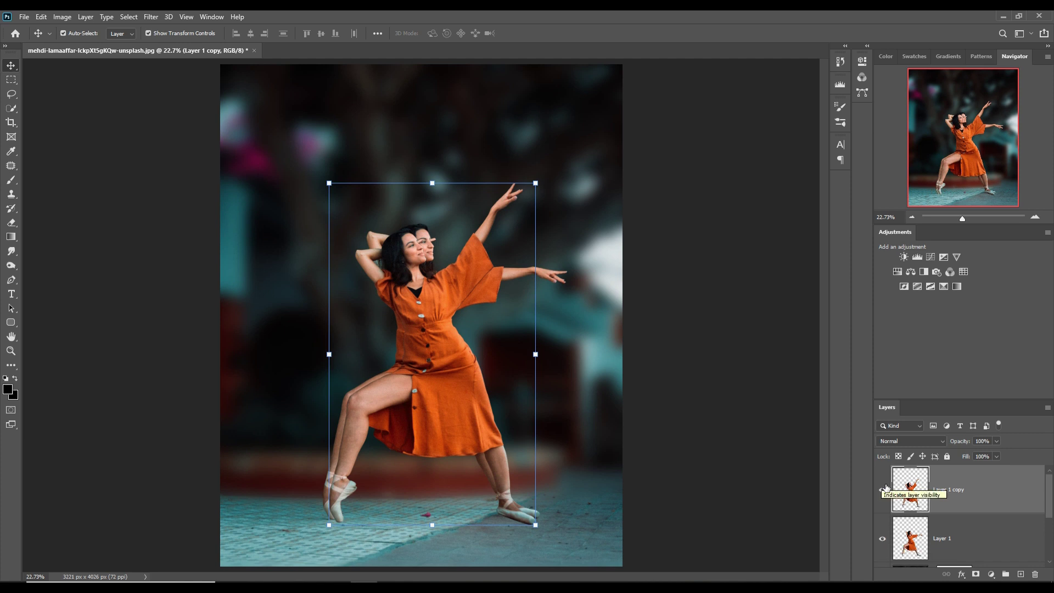
pyautogui.click(883, 539)
pyautogui.click(884, 540)
pyautogui.click(884, 540)
pyautogui.click(884, 540)
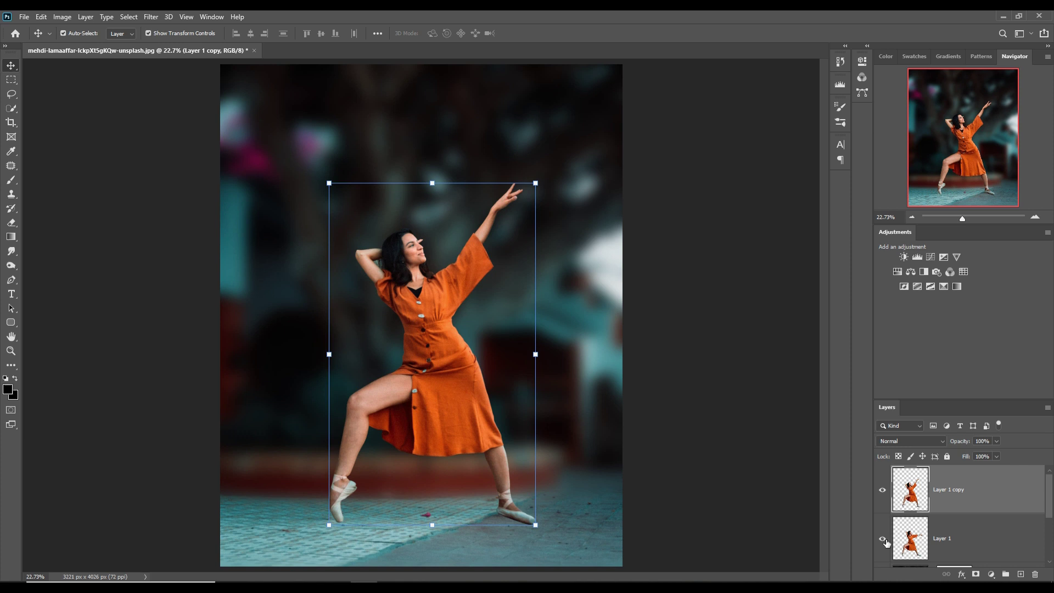
pyautogui.click(883, 541)
pyautogui.click(884, 541)
pyautogui.click(884, 540)
pyautogui.click(884, 540)
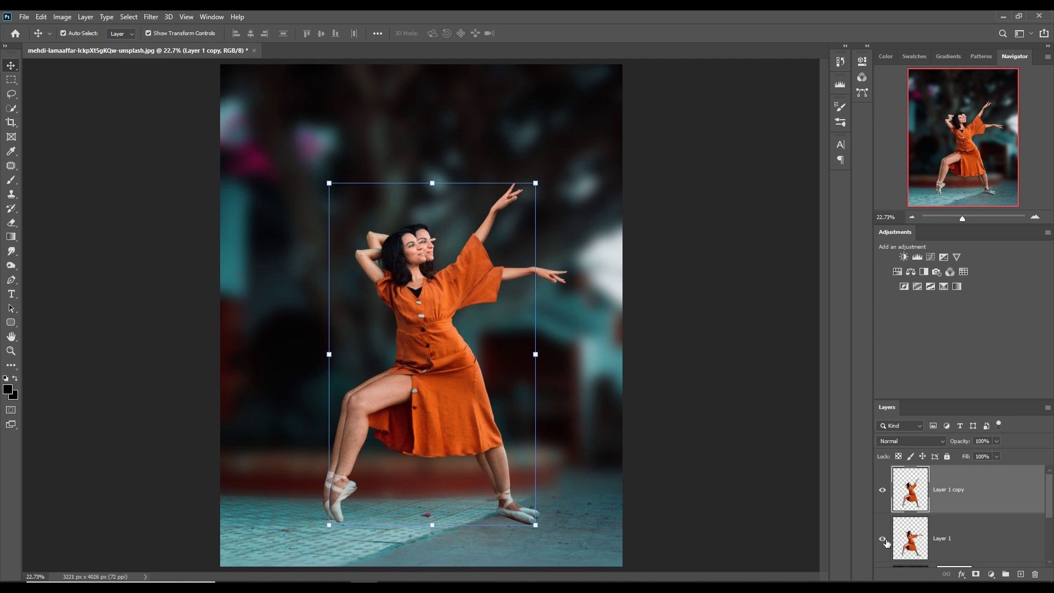
pyautogui.click(884, 540)
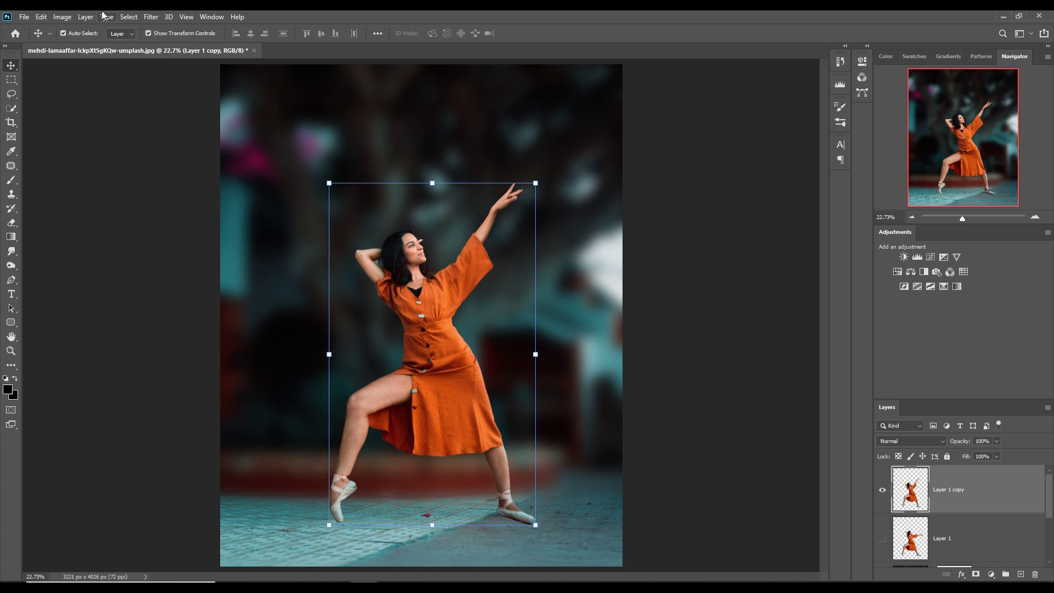
# - Start a new Puppet Warp, pinning chest and both feet and tilting the upper body up-right
pyautogui.click(41, 17)
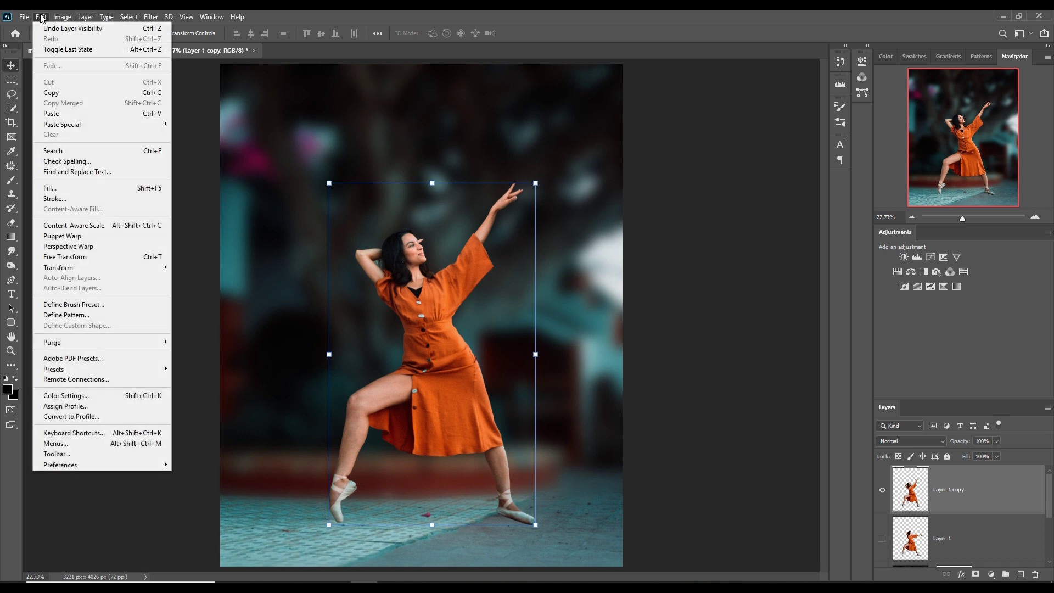
pyautogui.click(55, 237)
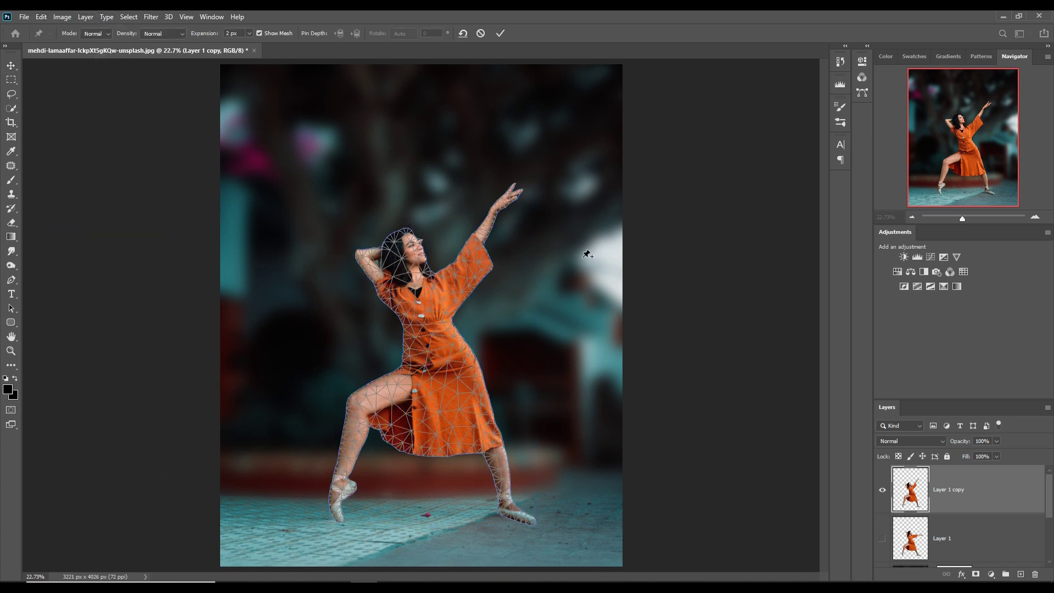
pyautogui.click(423, 288)
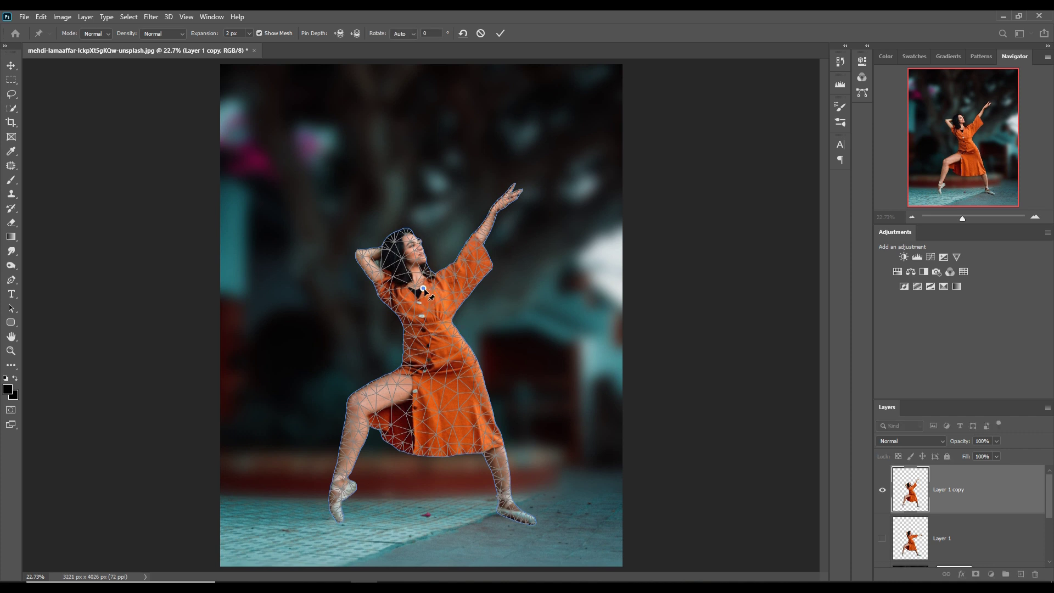
pyautogui.moveTo(425, 289); pyautogui.dragTo(424, 289)
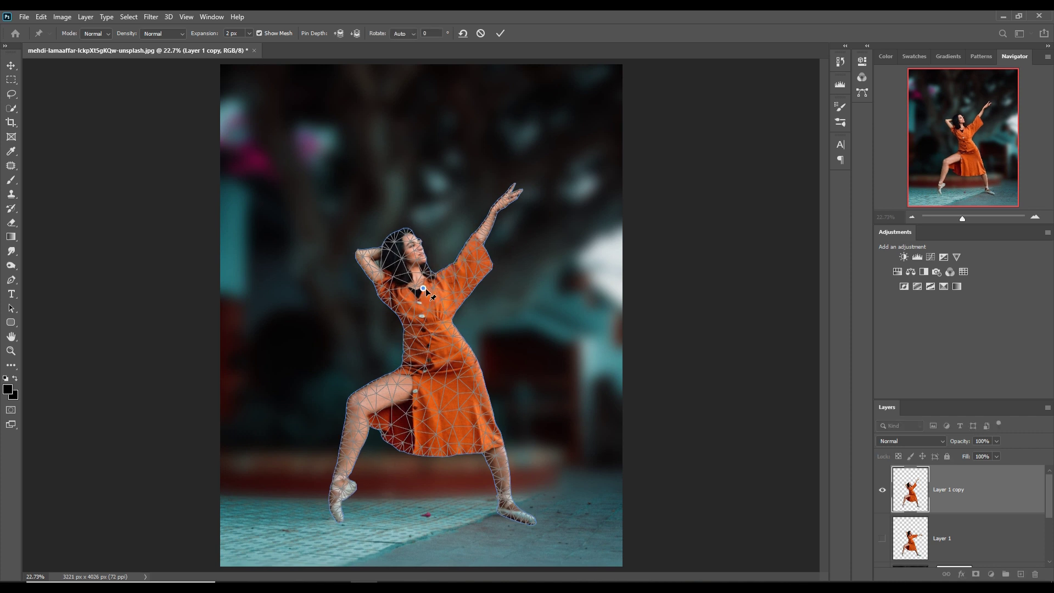
pyautogui.click(517, 514)
pyautogui.click(338, 497)
pyautogui.moveTo(424, 290); pyautogui.dragTo(436, 280)
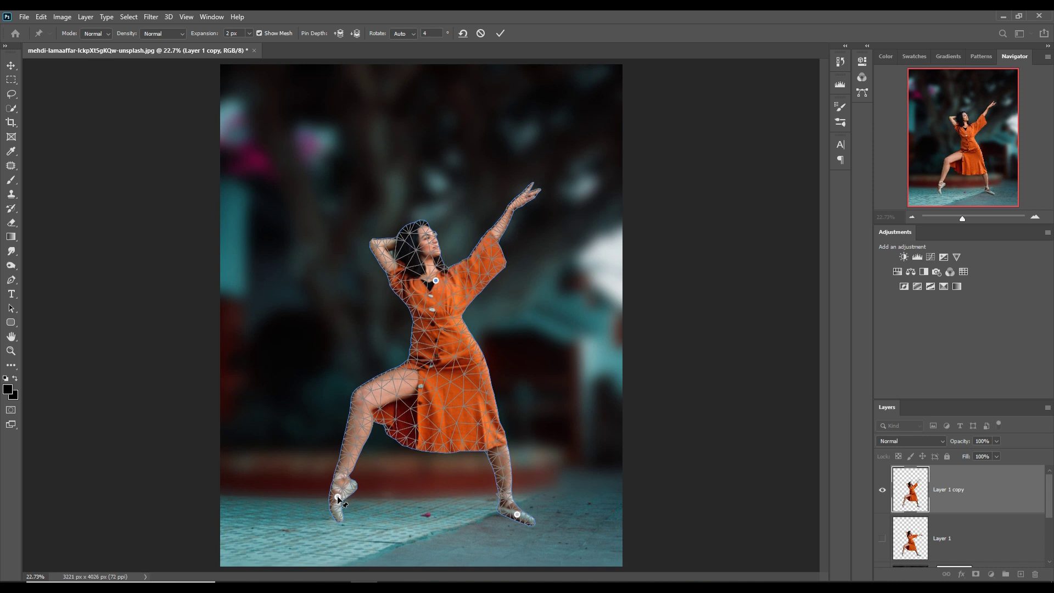
# - Pin the knee, shin and toes, then lift the left foot up and out to the side
pyautogui.click(364, 395)
pyautogui.moveTo(338, 499); pyautogui.dragTo(277, 446)
pyautogui.moveTo(330, 424); pyautogui.dragTo(329, 424)
pyautogui.click(261, 461)
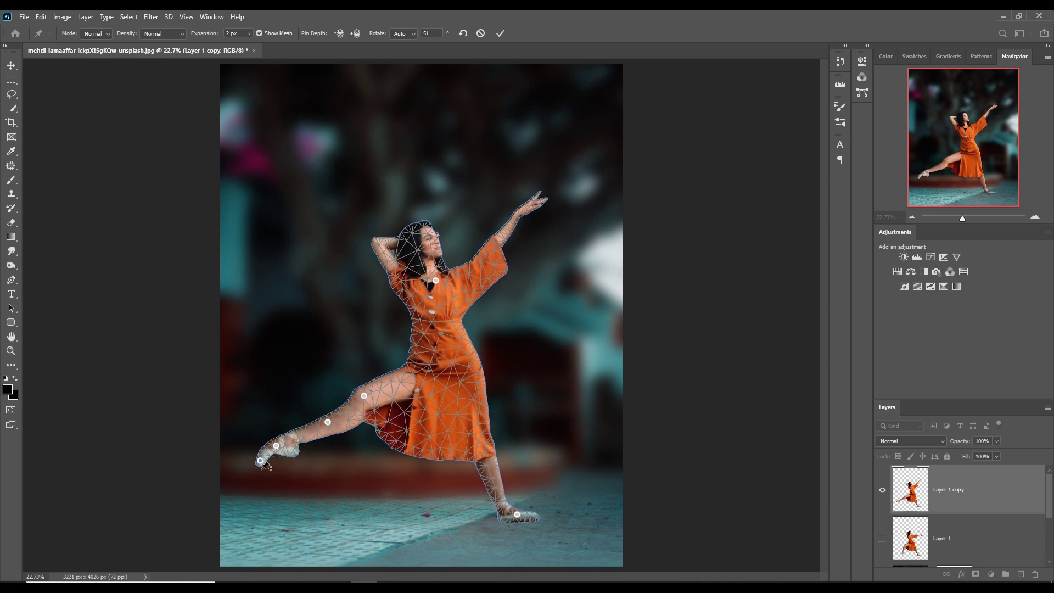
pyautogui.moveTo(260, 461); pyautogui.dragTo(260, 432)
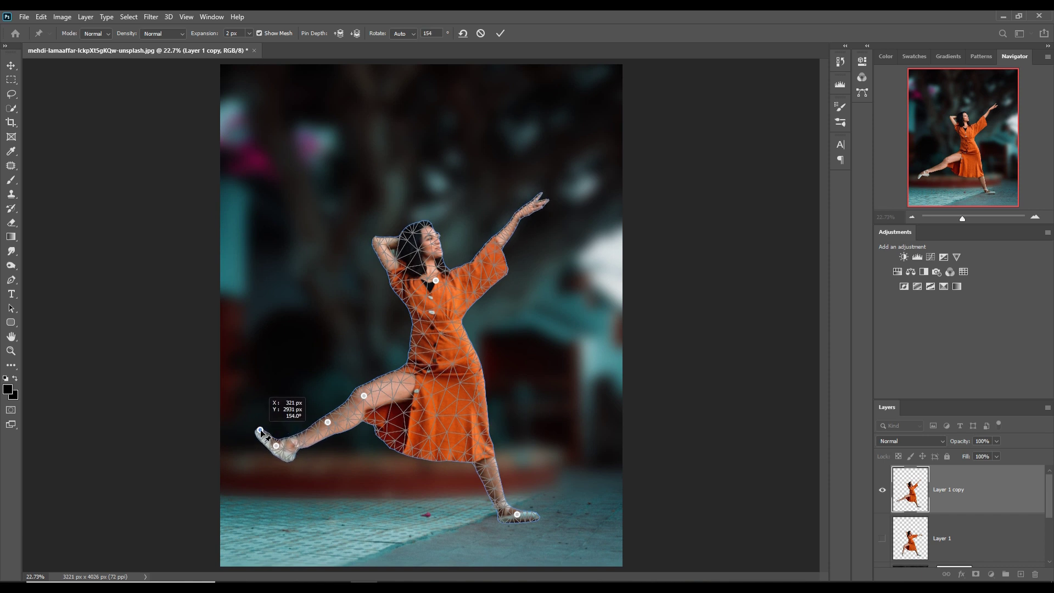
pyautogui.moveTo(261, 430); pyautogui.dragTo(261, 432)
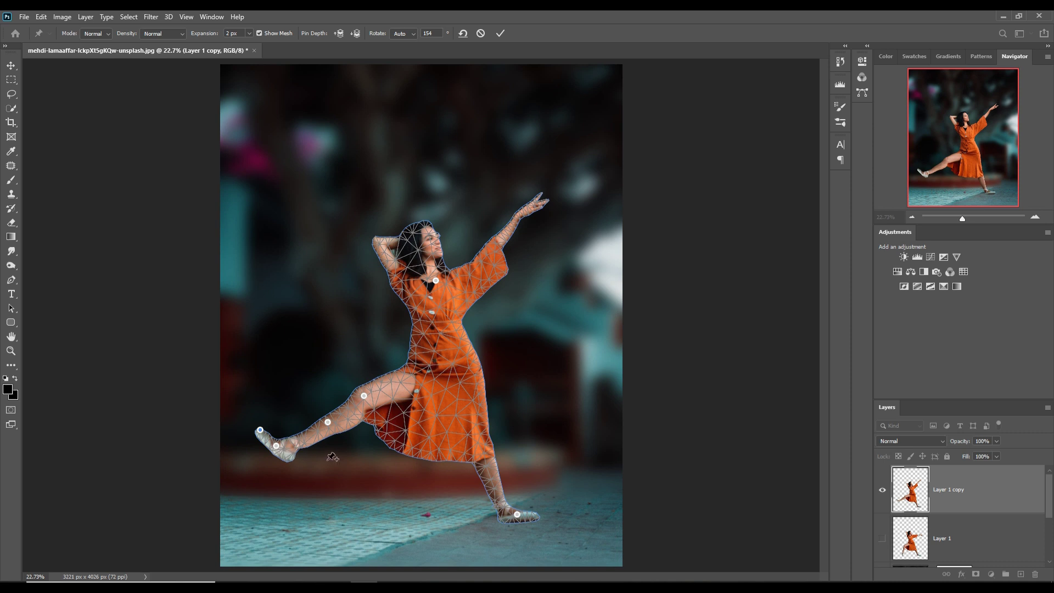
# - Apply the leg warp, then re-warp with pins on both feet and thigh, raising the outstretched foot
pyautogui.click(501, 34)
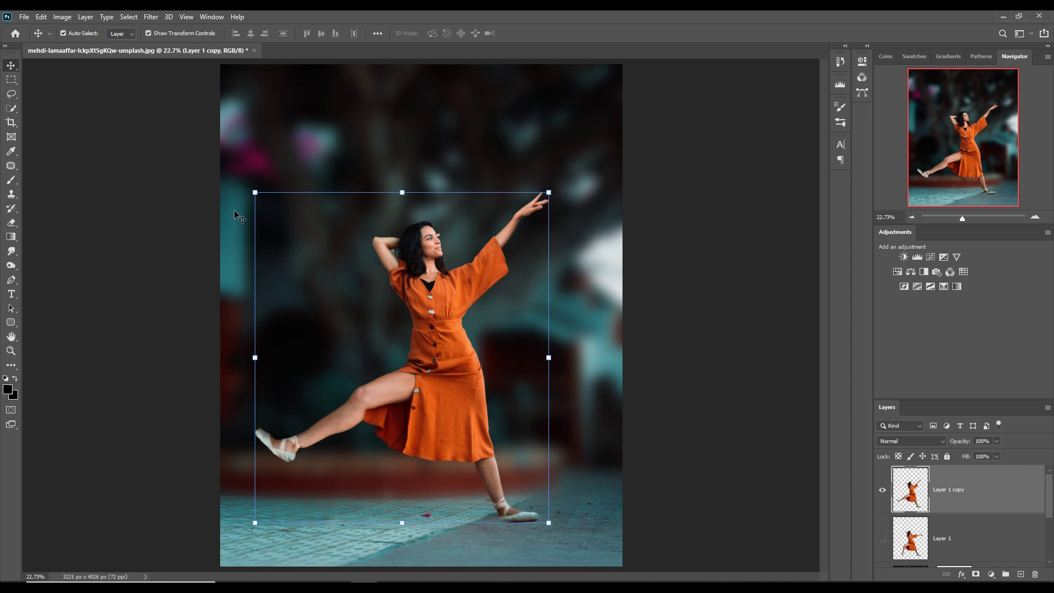
pyautogui.click(41, 17)
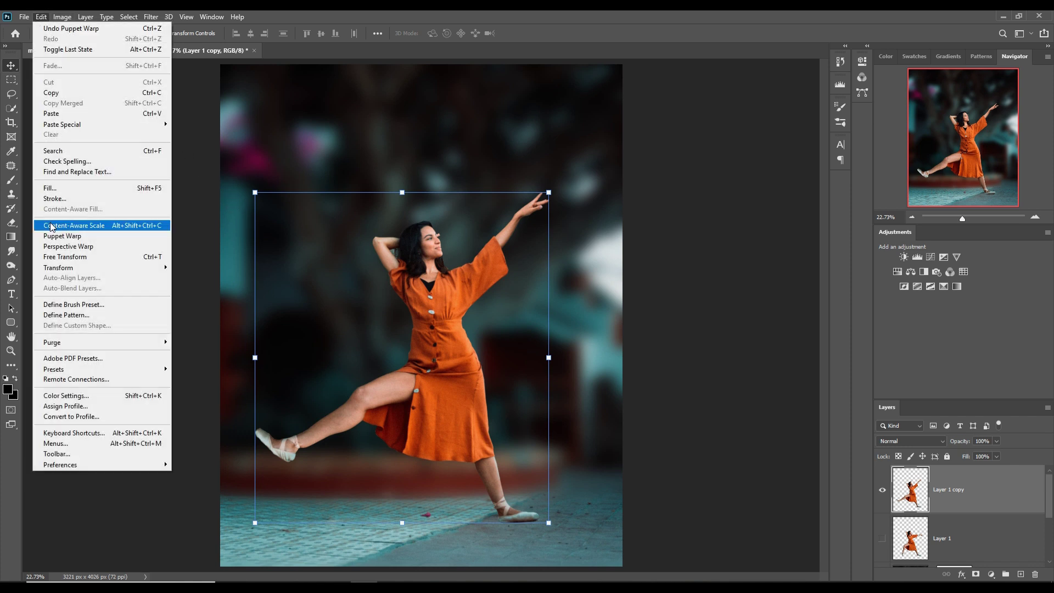
pyautogui.click(61, 237)
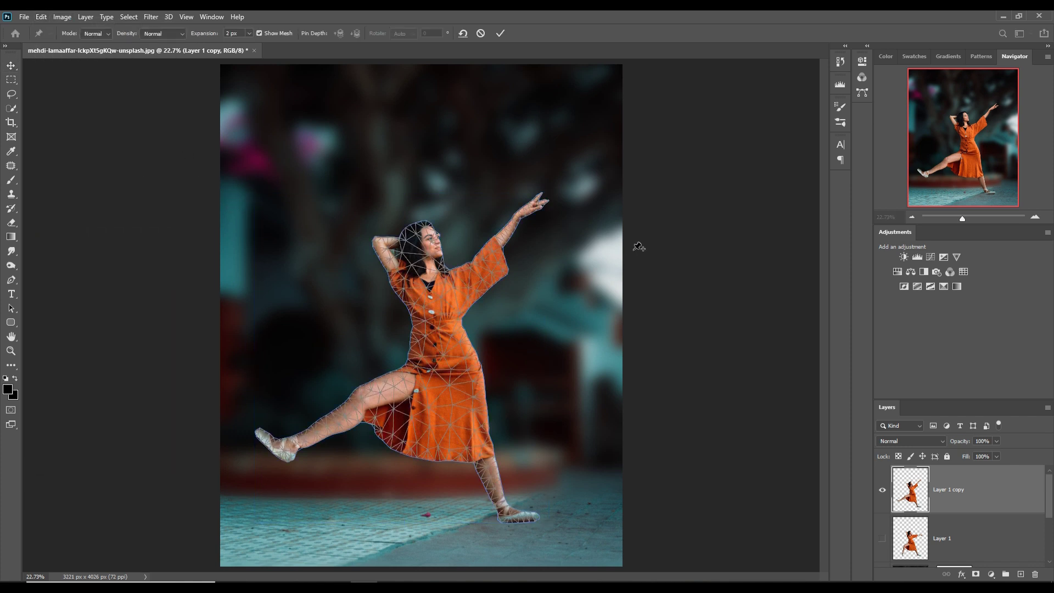
pyautogui.click(279, 447)
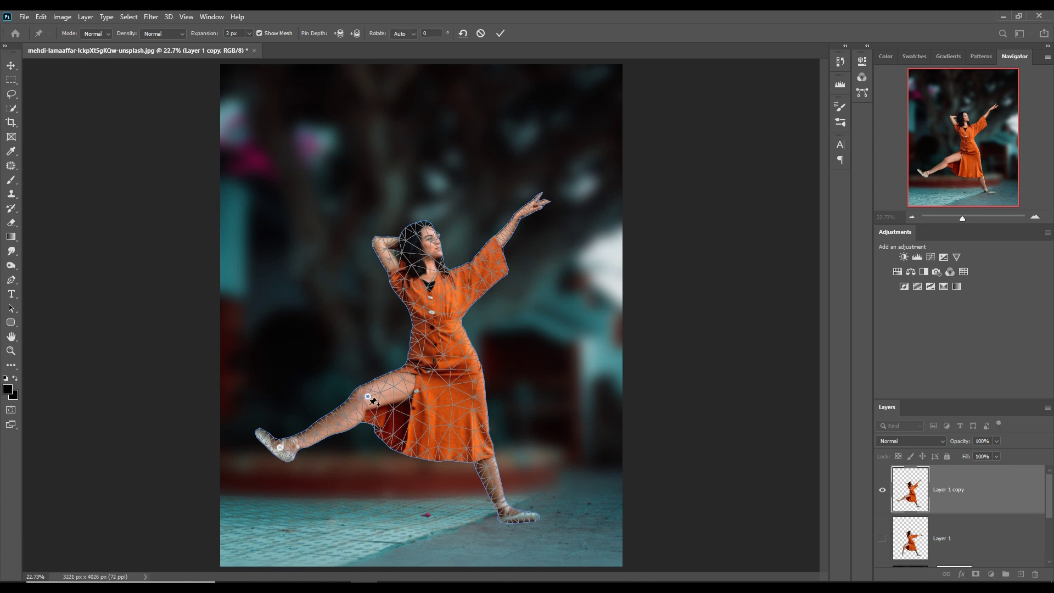
pyautogui.click(409, 379)
pyautogui.click(508, 517)
pyautogui.moveTo(280, 447); pyautogui.dragTo(271, 425)
# - Pin the dress, shift the upper body right, raise the leg higher, and commit
pyautogui.moveTo(366, 394); pyautogui.dragTo(375, 390)
pyautogui.click(461, 401)
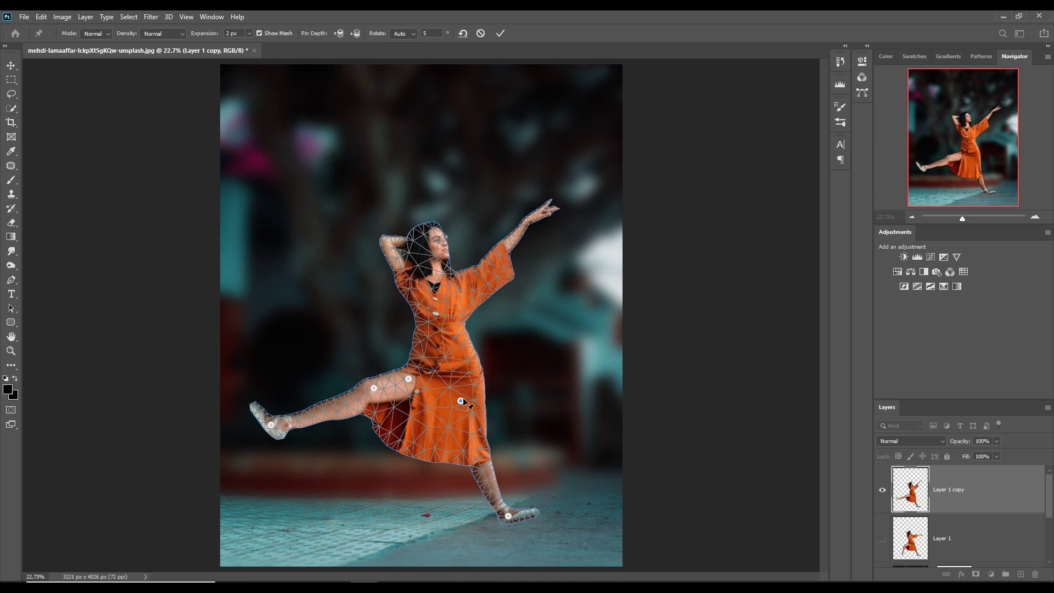
pyautogui.moveTo(461, 402); pyautogui.dragTo(466, 399)
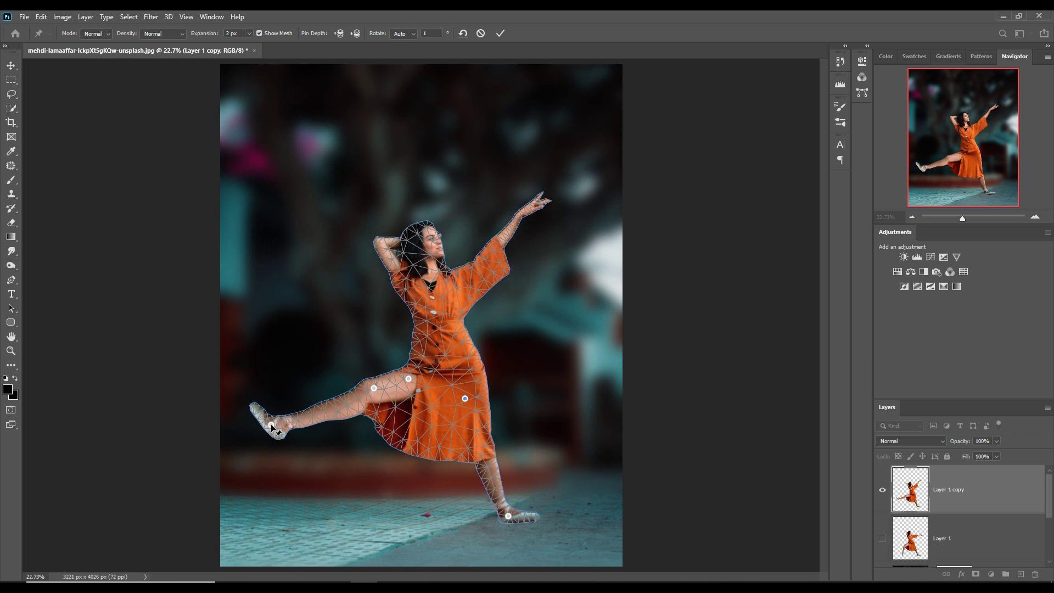
pyautogui.moveTo(272, 426); pyautogui.dragTo(267, 409)
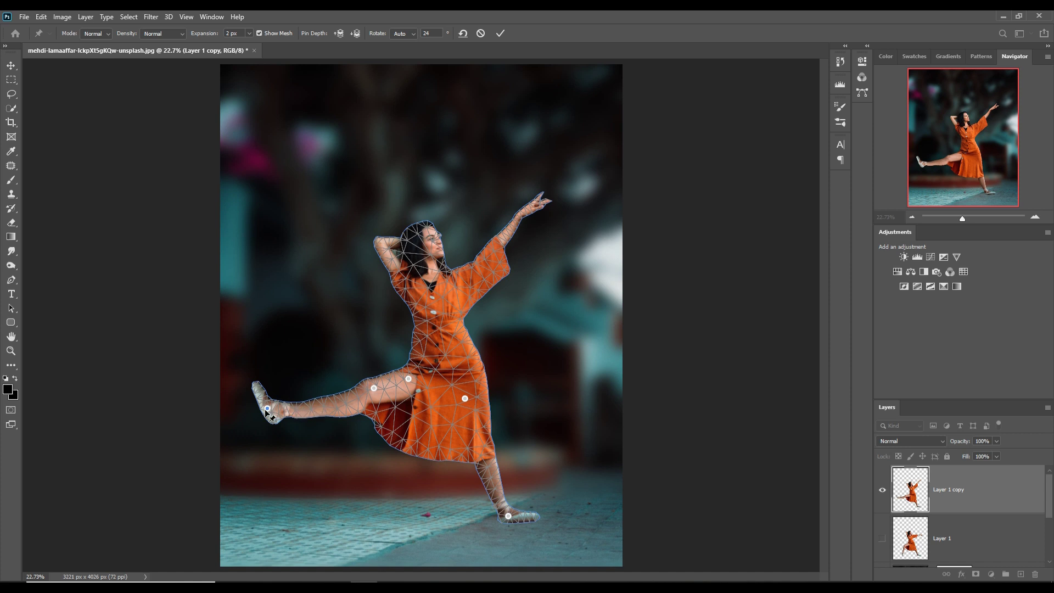
pyautogui.moveTo(270, 408); pyautogui.dragTo(276, 410)
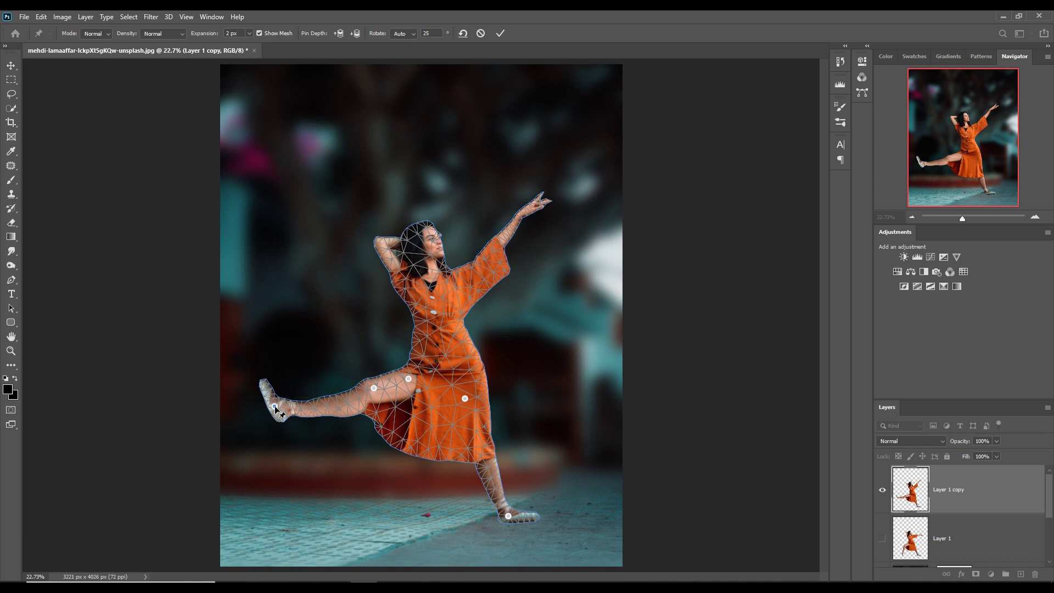
pyautogui.click(500, 33)
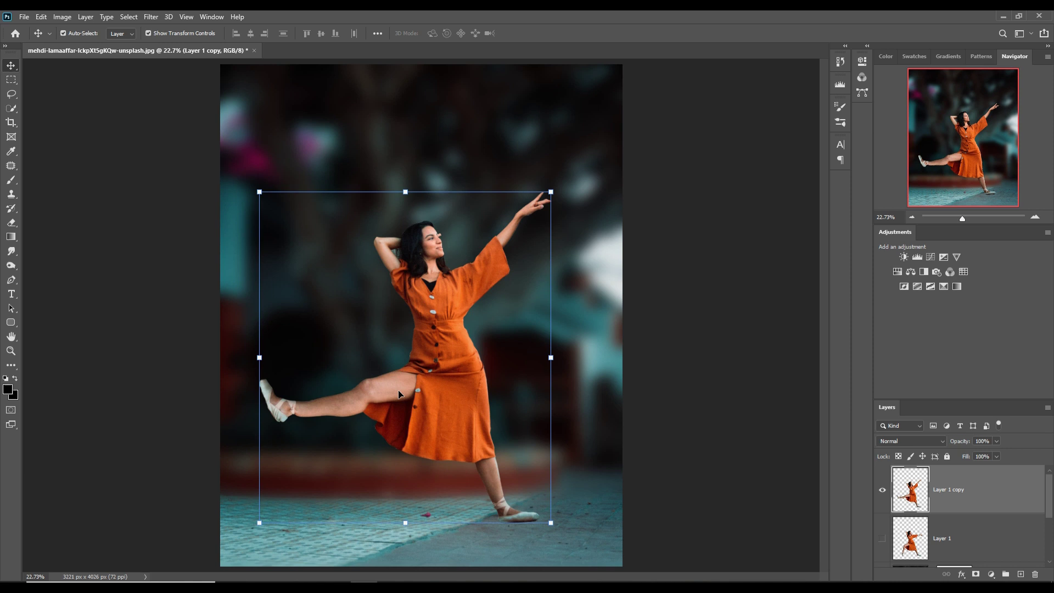
# - Start a new Puppet Warp, pin the standing leg and dress, and swing the ankle up into a high kick
pyautogui.click(41, 17)
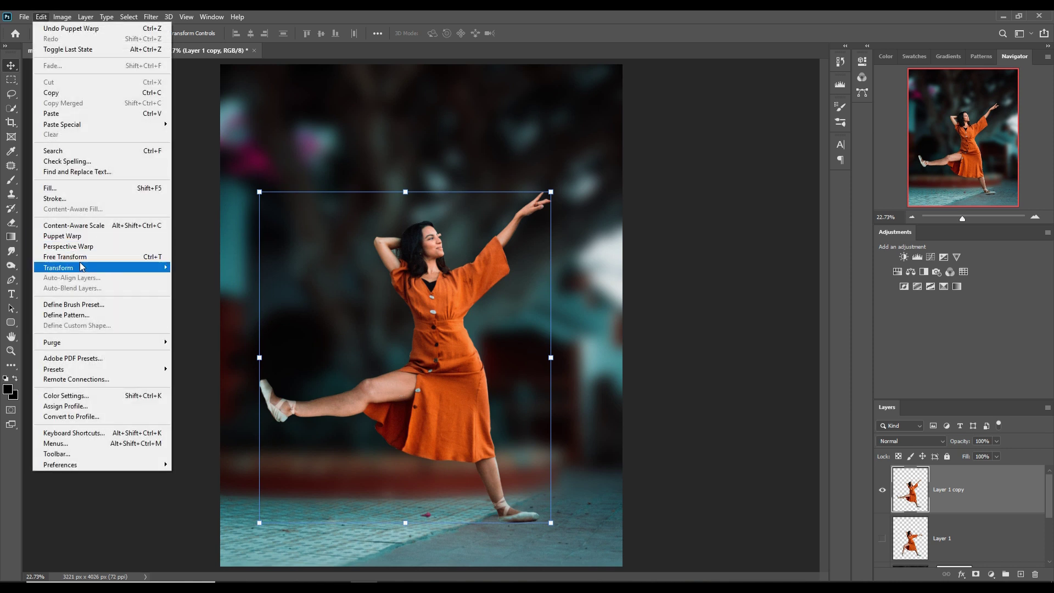
pyautogui.moveTo(81, 270)
pyautogui.click(71, 235)
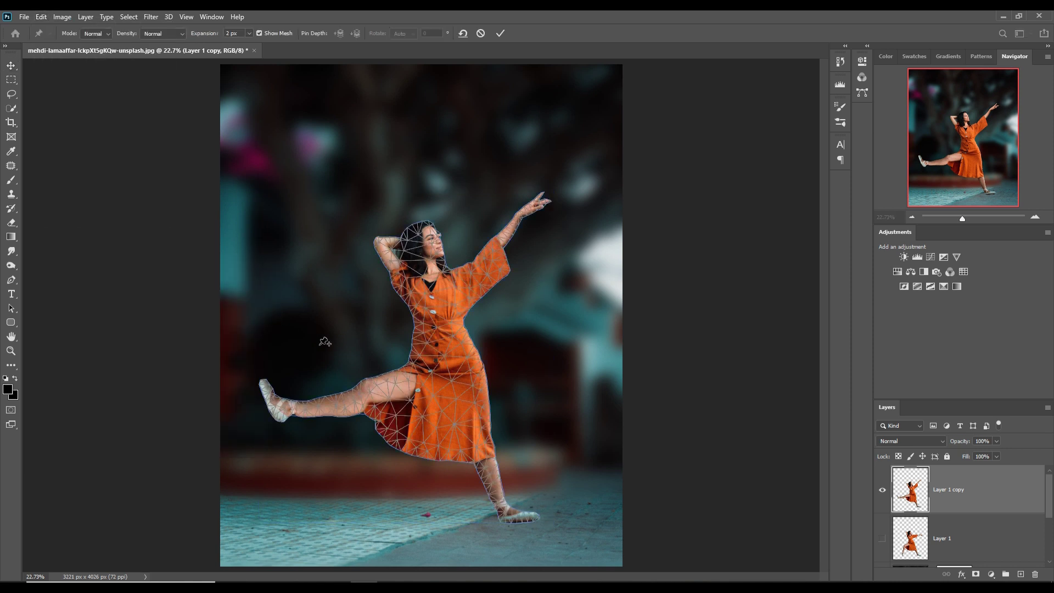
pyautogui.click(521, 518)
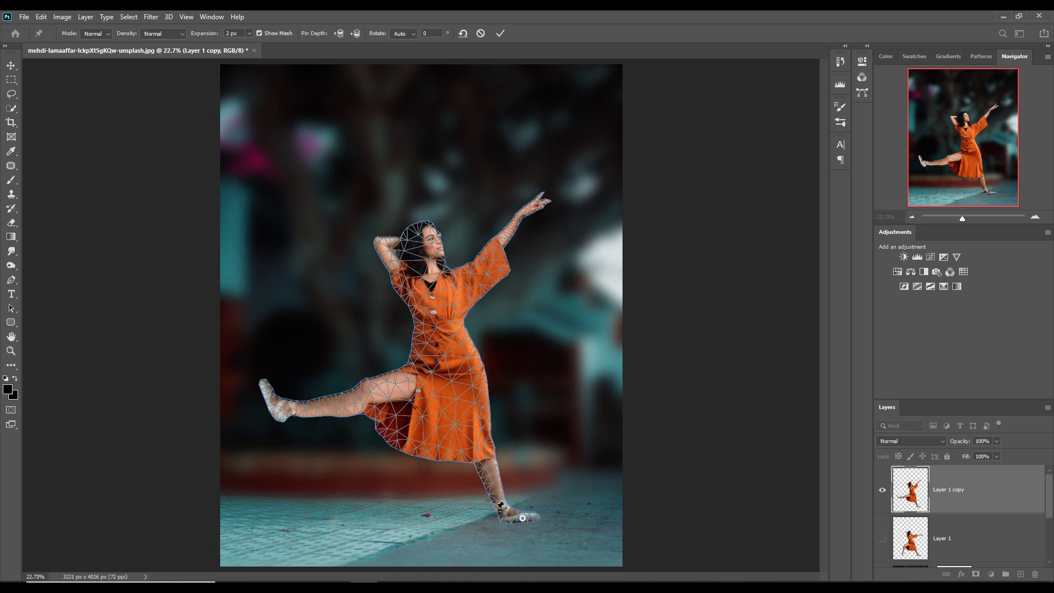
pyautogui.click(496, 489)
pyautogui.click(468, 440)
pyautogui.click(452, 315)
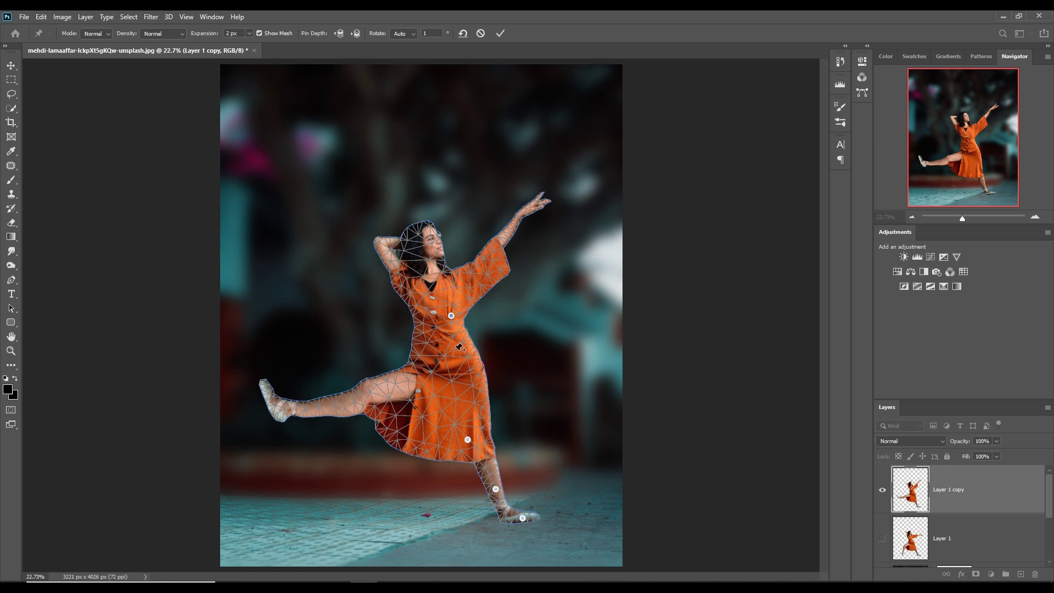
pyautogui.click(296, 407)
pyautogui.moveTo(296, 407); pyautogui.dragTo(331, 279)
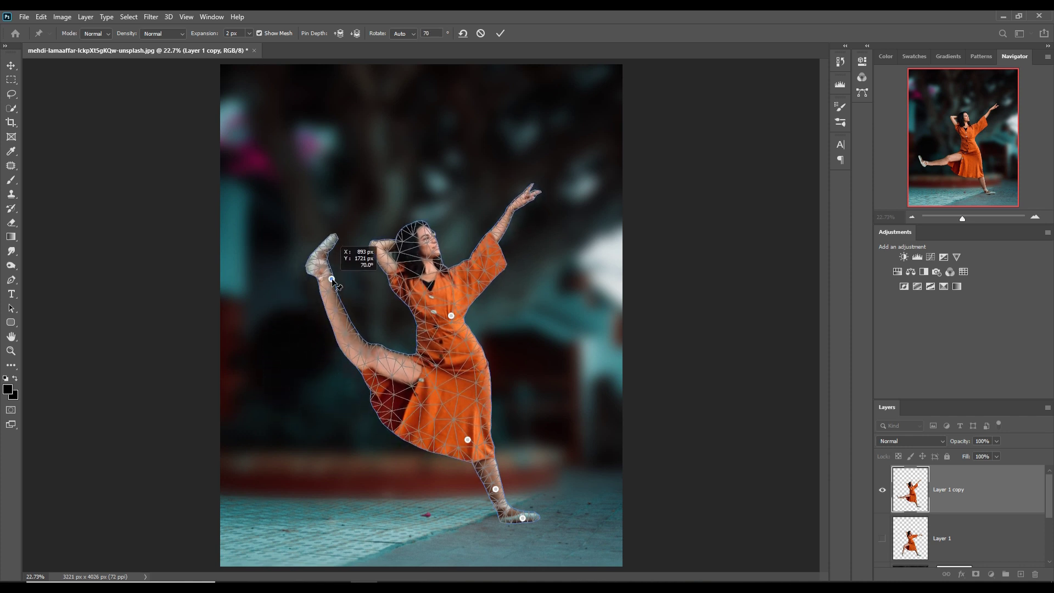
# - Reshape the raised thigh and kicked foot, straighten the upper body, undo one tweak, and commit
pyautogui.click(347, 342)
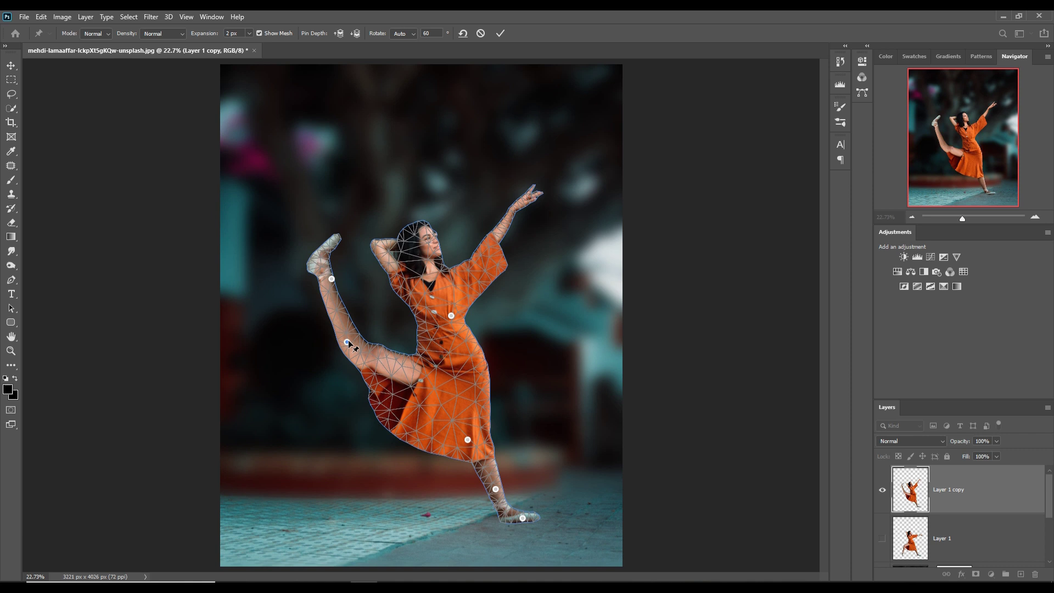
pyautogui.moveTo(346, 342); pyautogui.dragTo(370, 333)
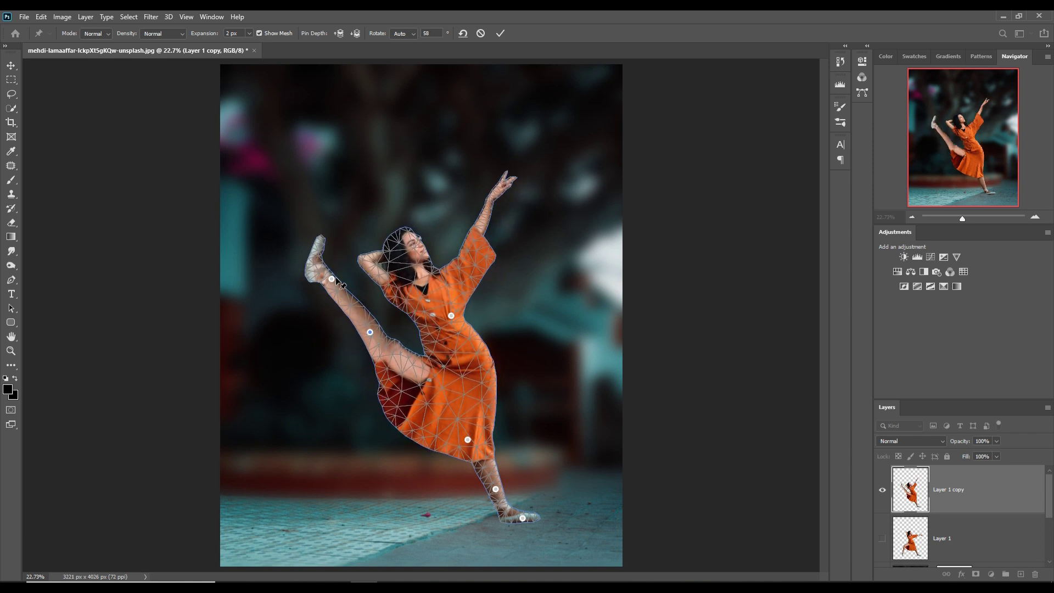
pyautogui.moveTo(332, 281); pyautogui.dragTo(346, 301)
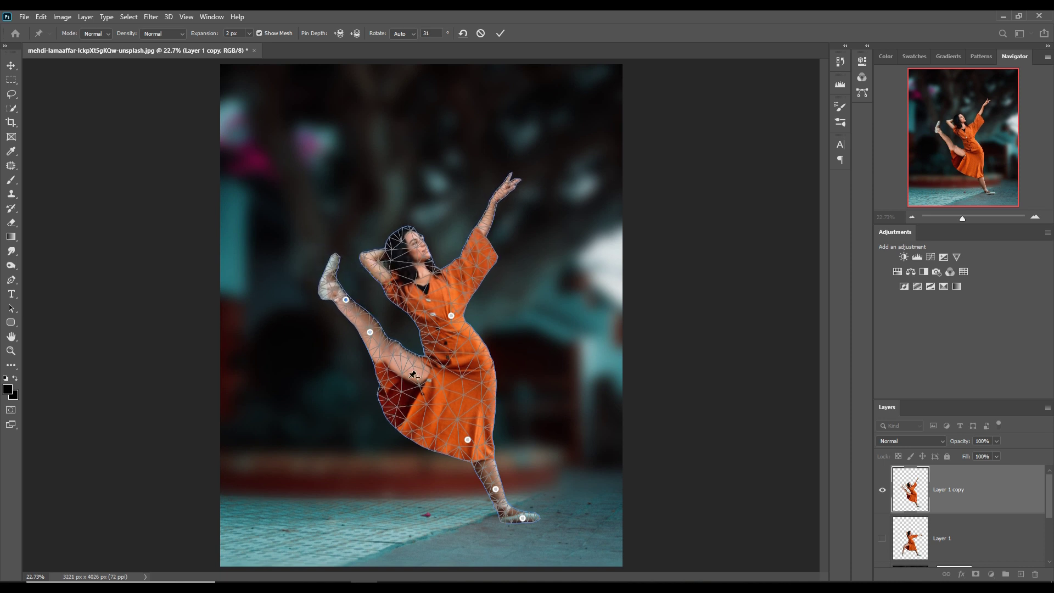
pyautogui.moveTo(413, 376); pyautogui.dragTo(407, 373)
pyautogui.click(380, 331)
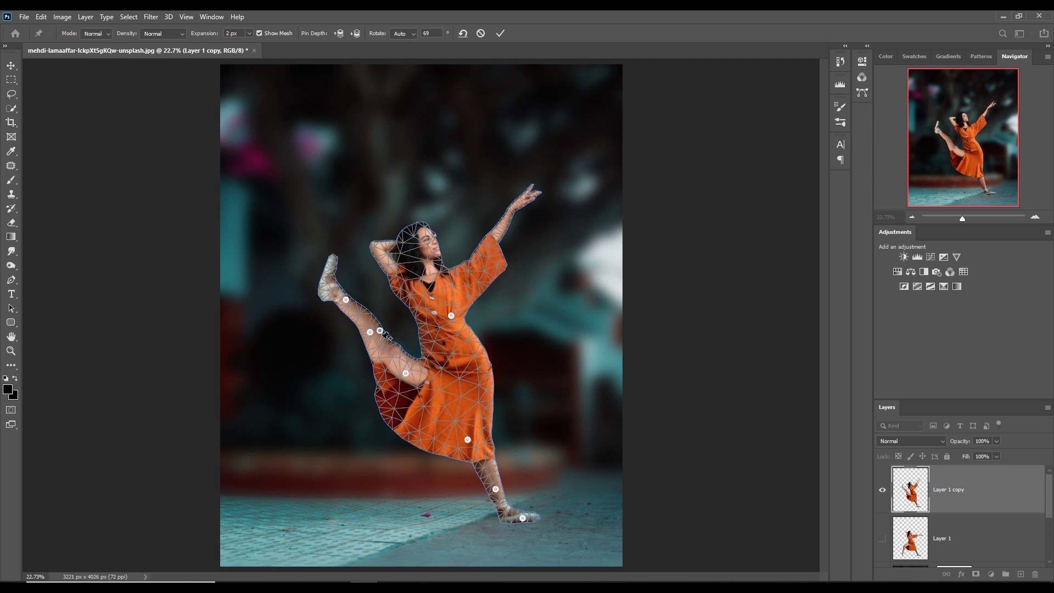
pyautogui.moveTo(381, 332)
pyautogui.mouseDown()
pyautogui.moveTo(392, 346)
pyautogui.moveTo(390, 336)
pyautogui.mouseUp()
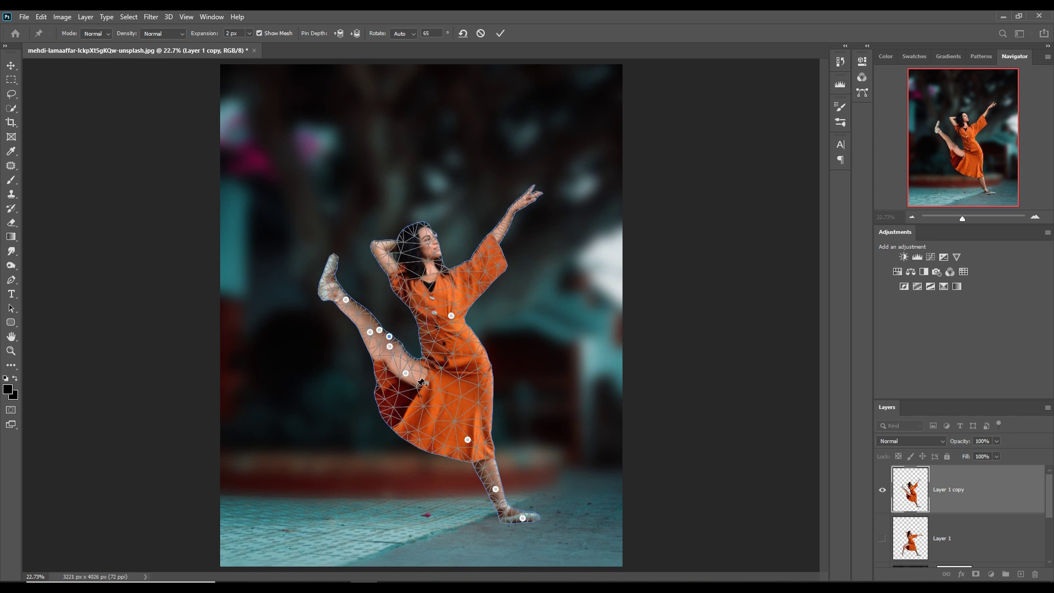
pyautogui.hotkey('ctrl', 'z')
pyautogui.click(500, 33)
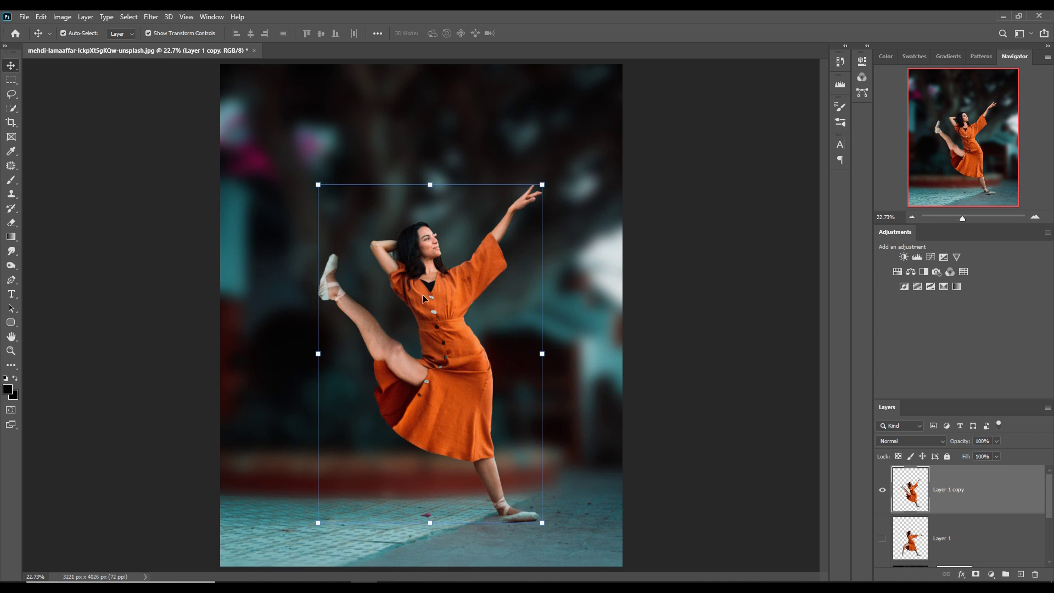
# - In a new Puppet Warp, pin face, dress hem and standing foot, then lean the upper body up-right
pyautogui.click(41, 16)
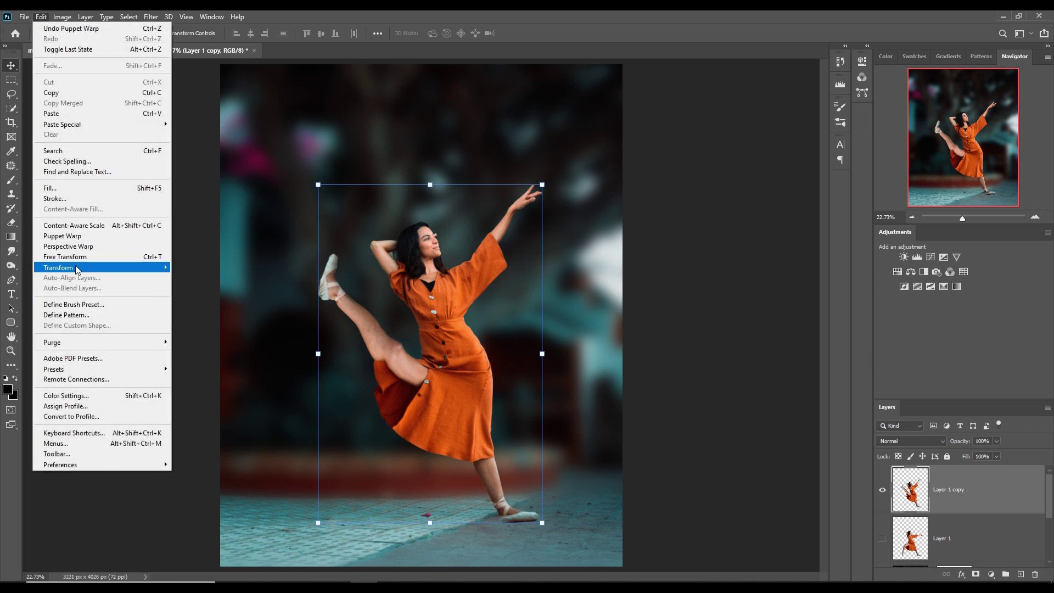
pyautogui.click(70, 236)
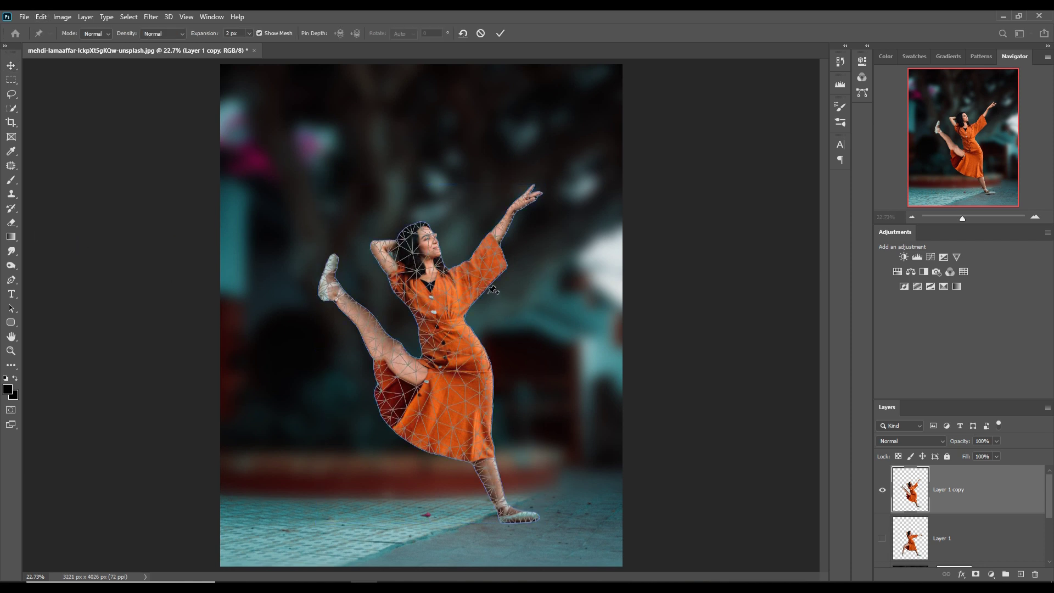
pyautogui.click(428, 246)
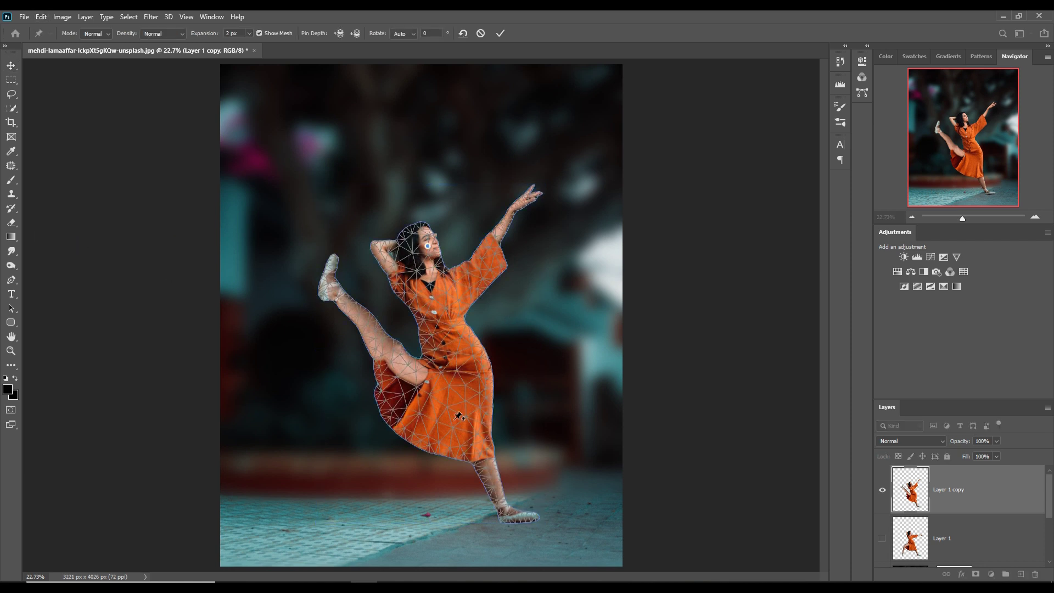
pyautogui.click(455, 449)
pyautogui.click(506, 513)
pyautogui.moveTo(428, 247); pyautogui.dragTo(454, 235)
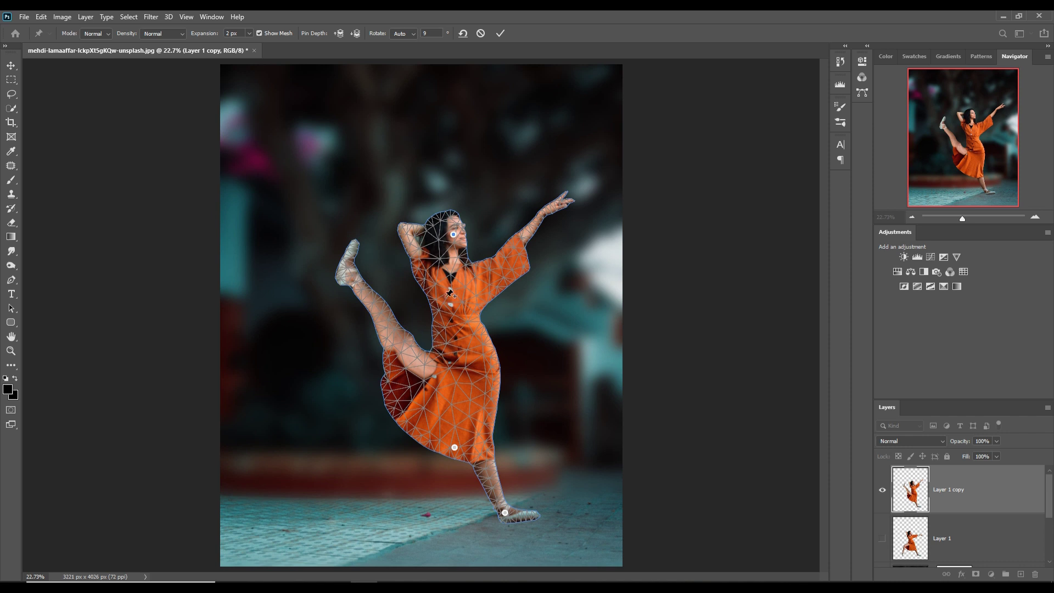
pyautogui.click(501, 34)
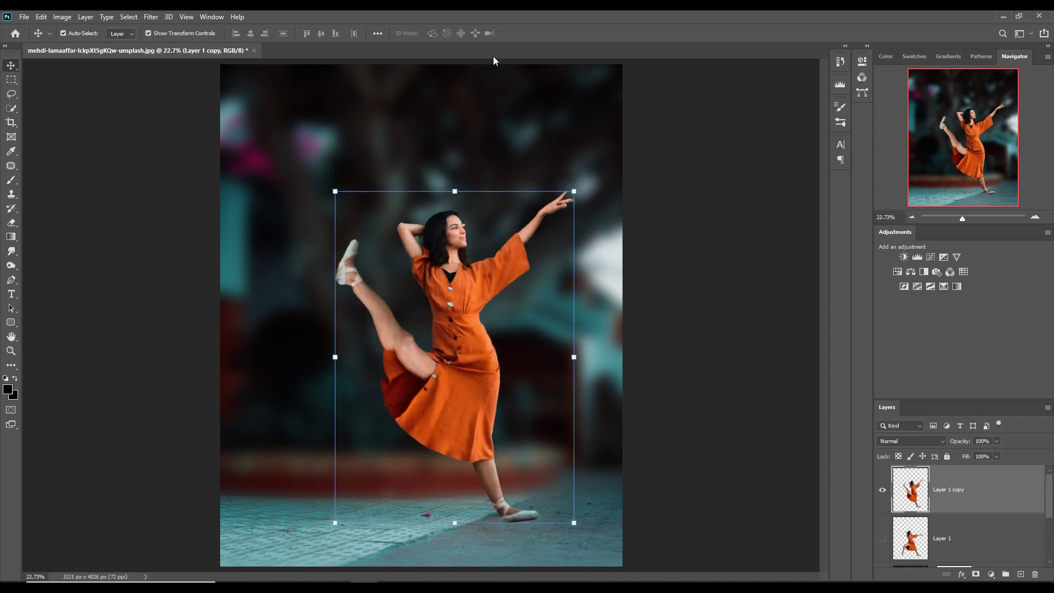